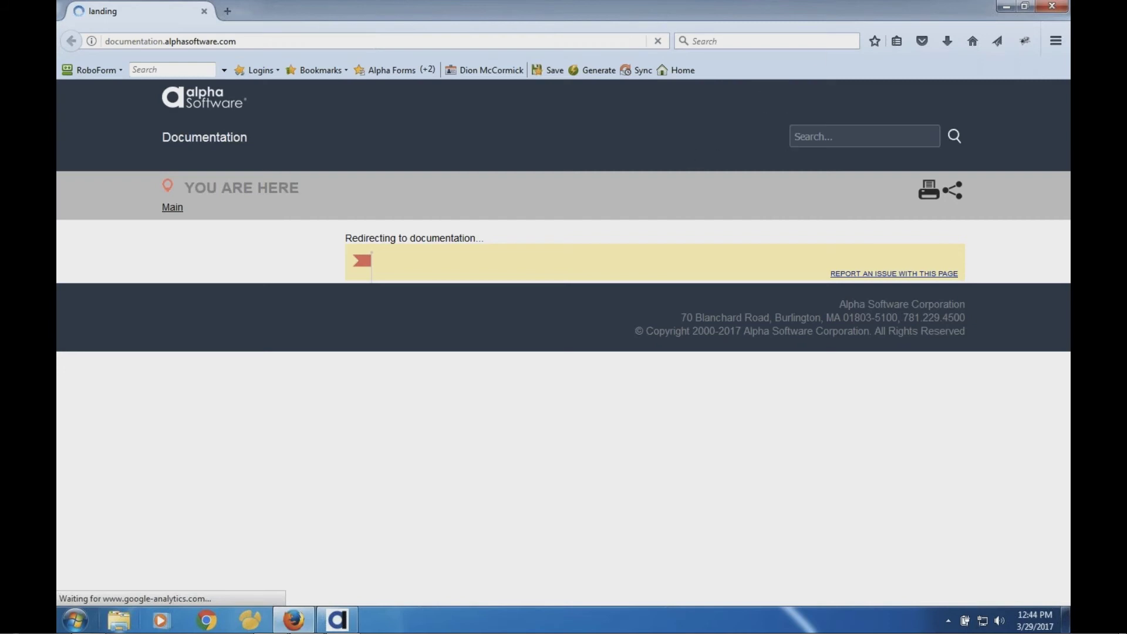
# - Search the documentation site for "flying start" and open the Flying Start Genie page
pyautogui.write('flying start')
pyautogui.press('Return')
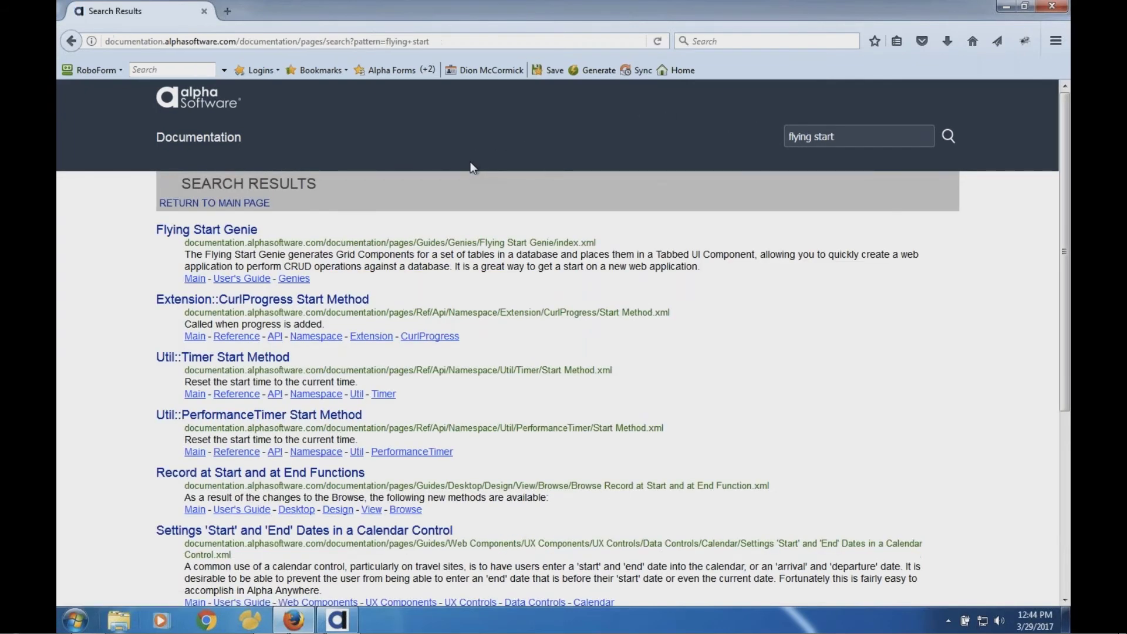
pyautogui.click(235, 231)
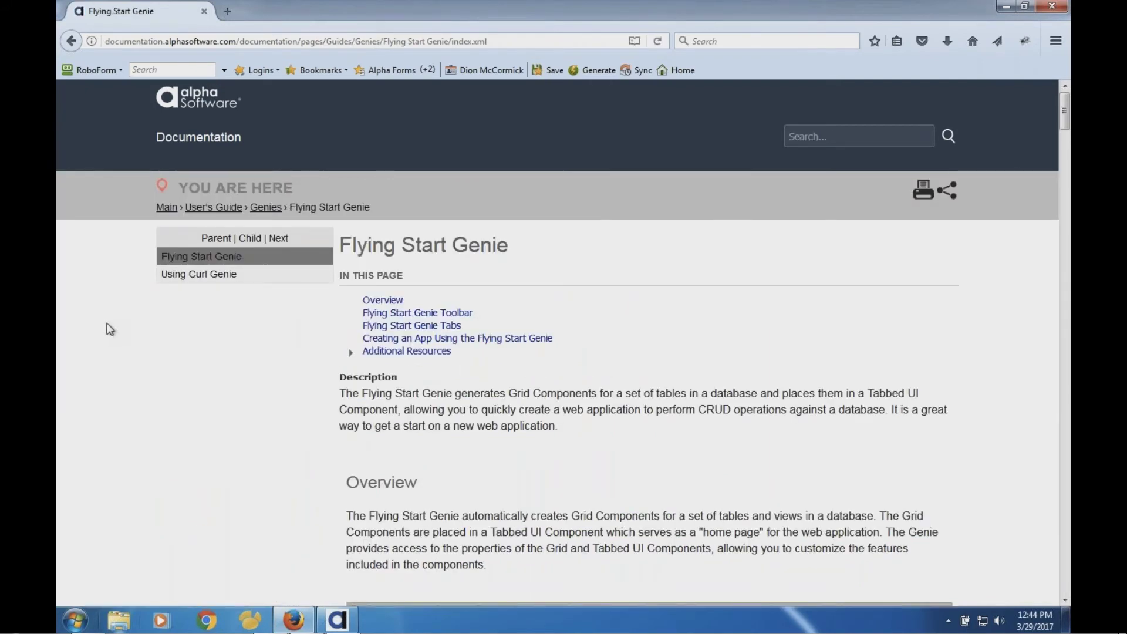
# - Read the Flying Start Genie overview through the master-detail example, highlighting the sentence on foreign key relationships
pyautogui.scroll(-5, 109, 328)
pyautogui.scroll(5, 109, 328)
pyautogui.scroll(-1, 108, 327)
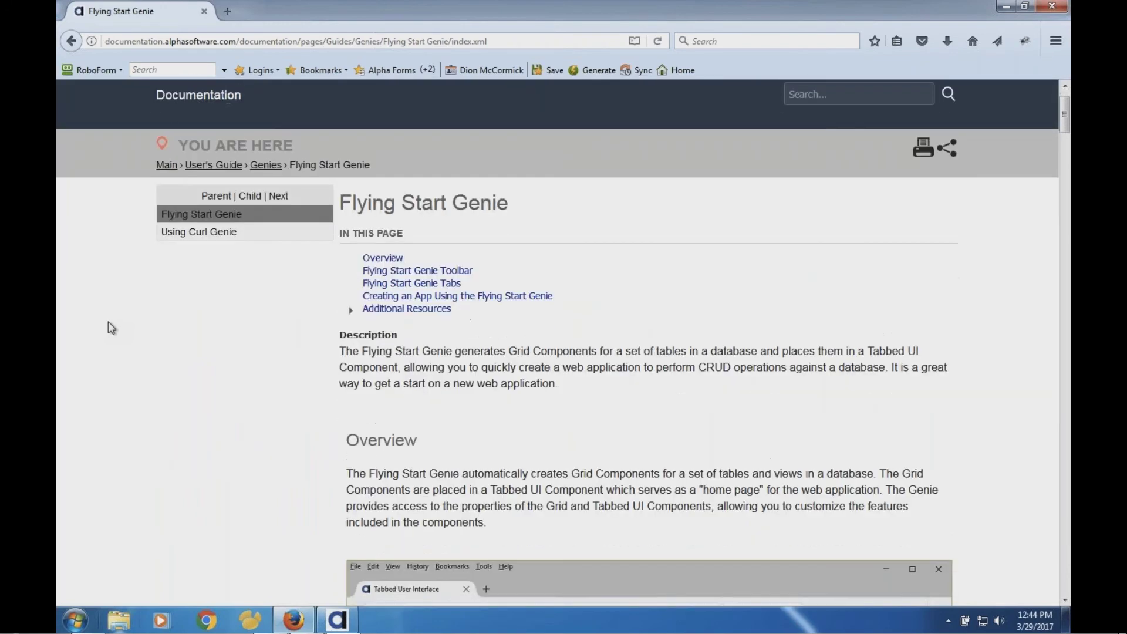
pyautogui.scroll(-1, 108, 323)
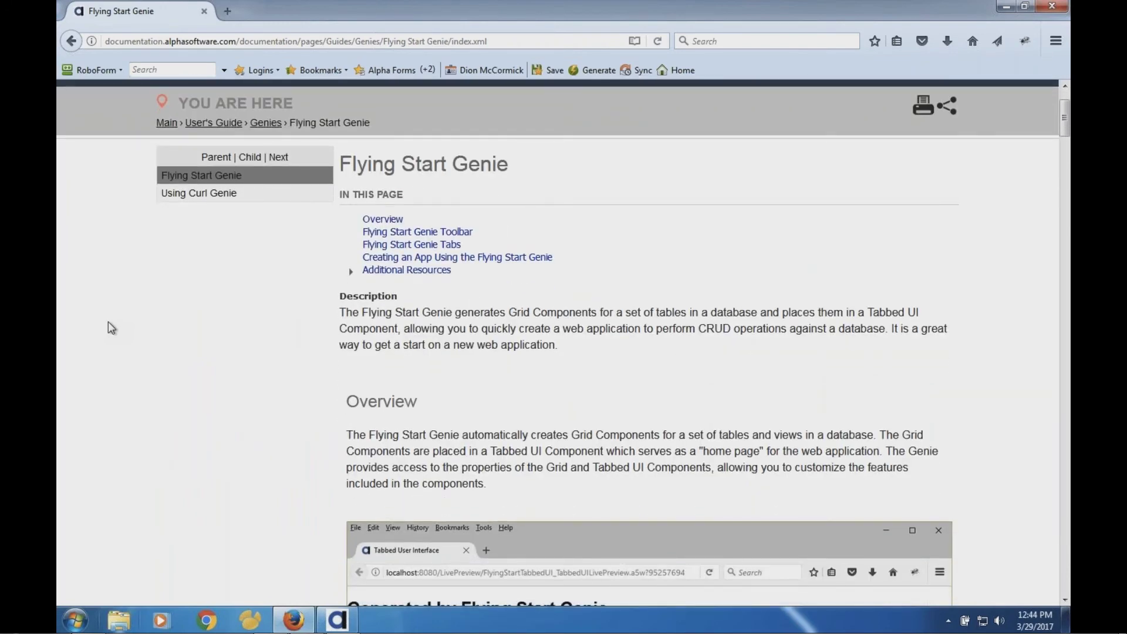
pyautogui.scroll(-8, 108, 323)
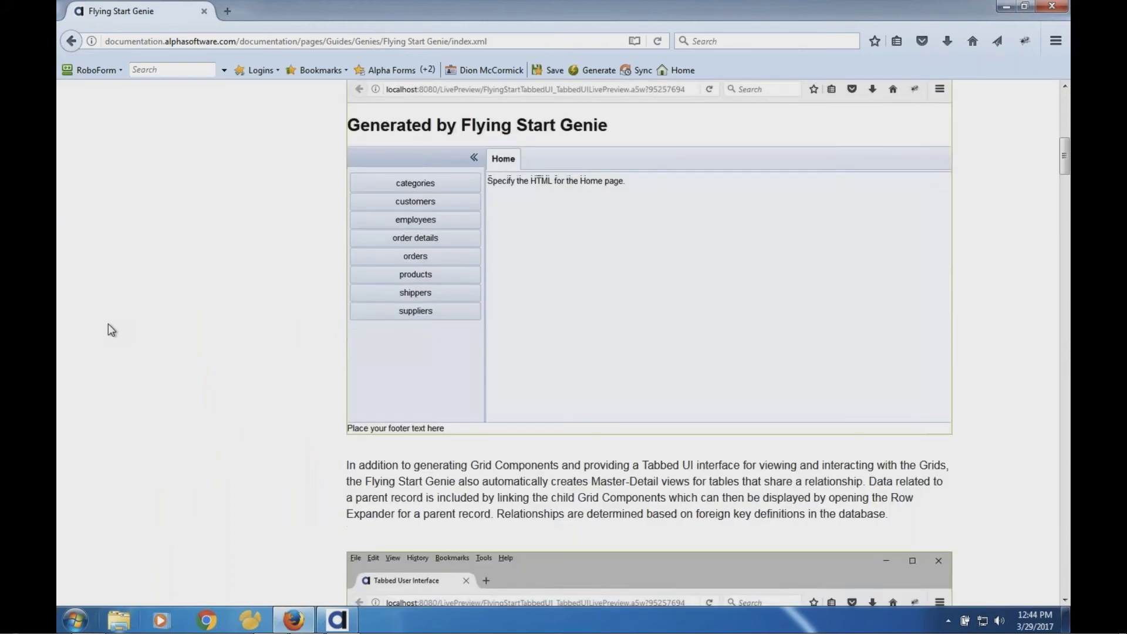
pyautogui.scroll(-8, 108, 323)
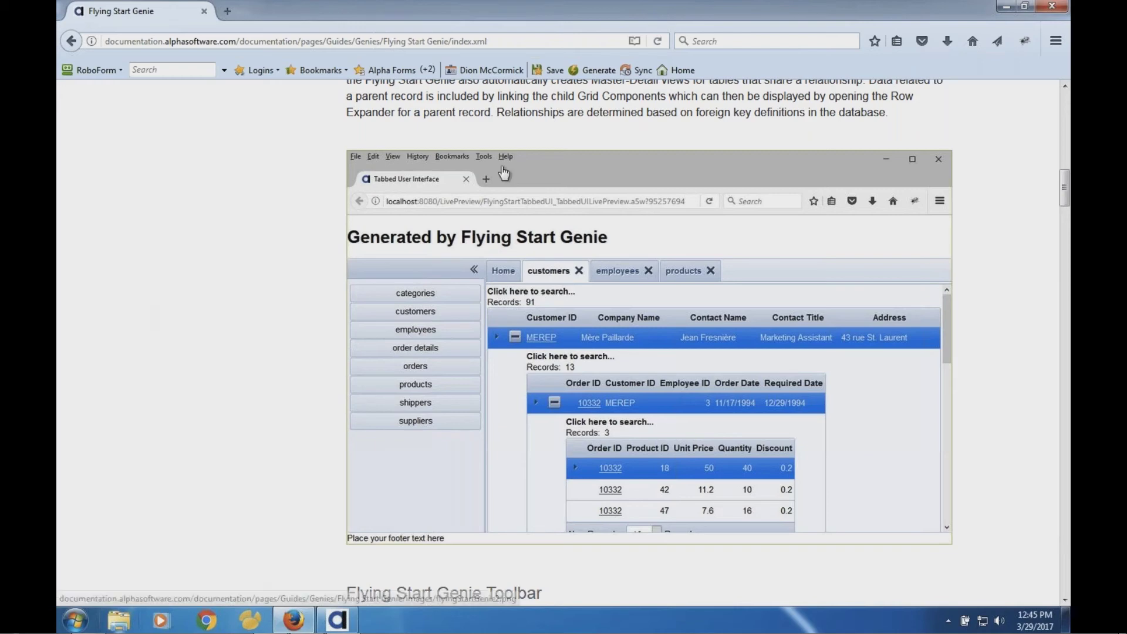
pyautogui.moveTo(498, 112); pyautogui.dragTo(881, 115)
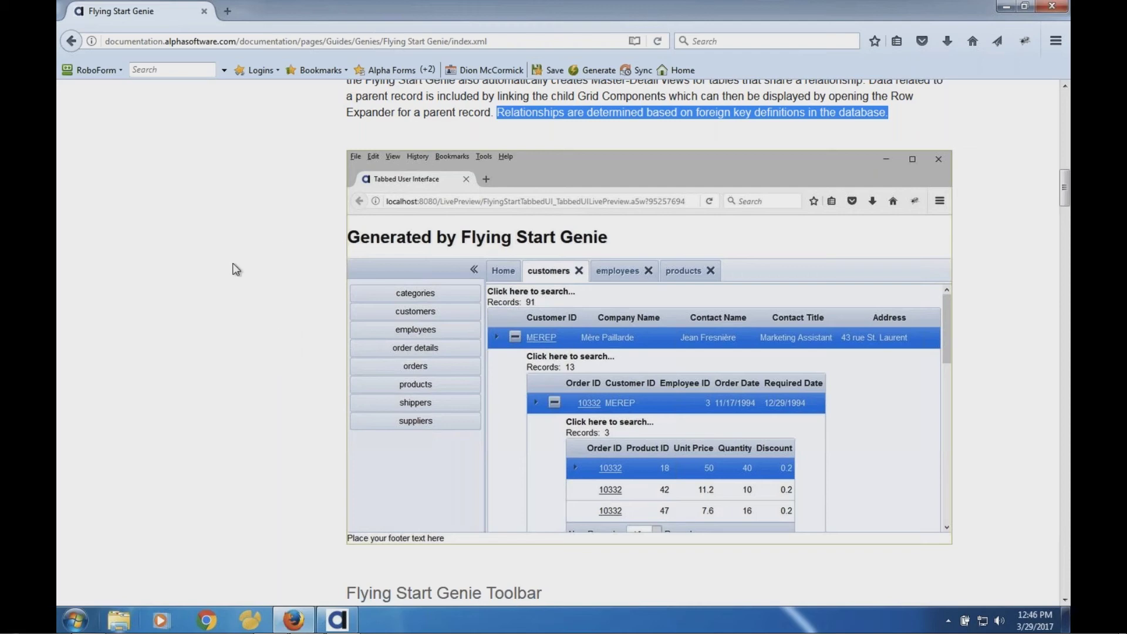
# - Switch to Alpha Anywhere and examine the import genie's data source and target options from the encrypt_example table, cancelling without creating an operation
pyautogui.click(337, 620)
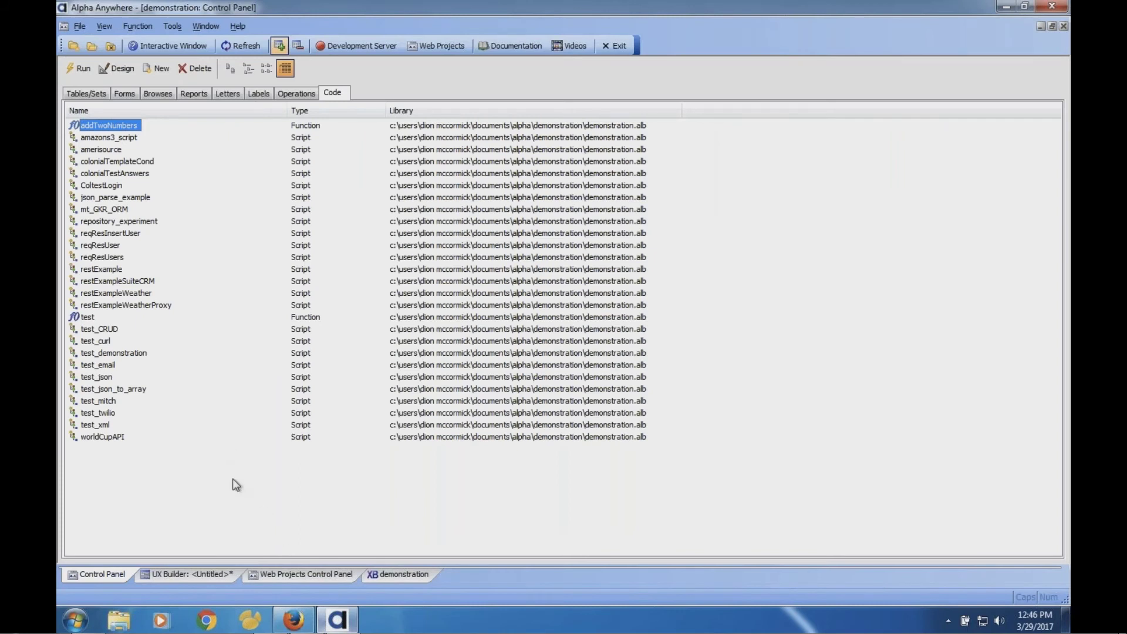
pyautogui.click(93, 95)
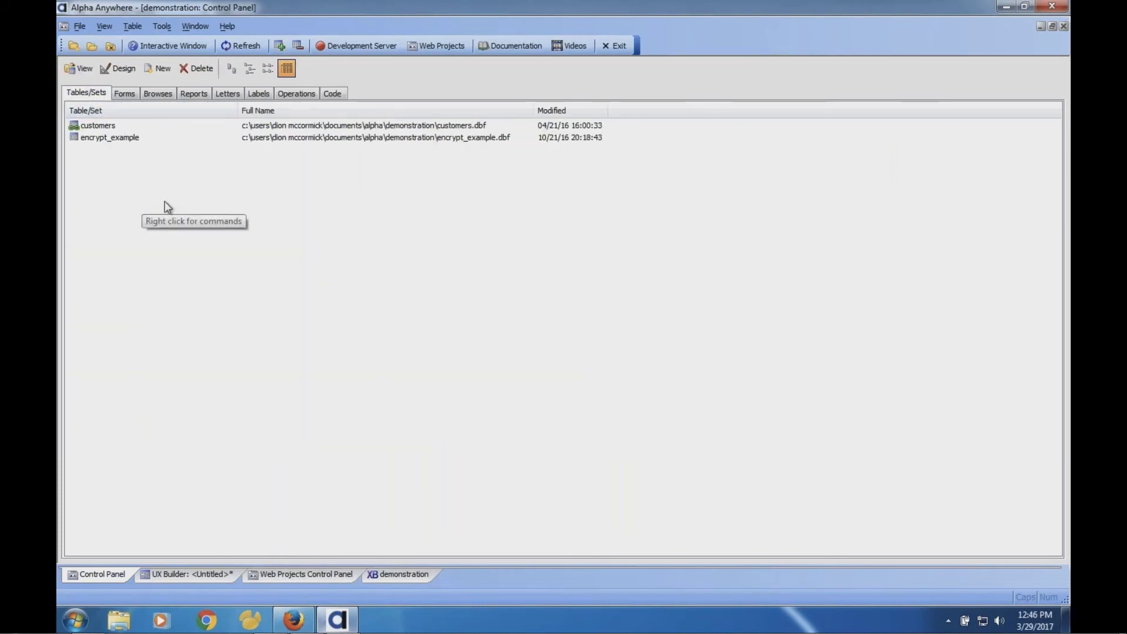
pyautogui.rightClick(118, 140)
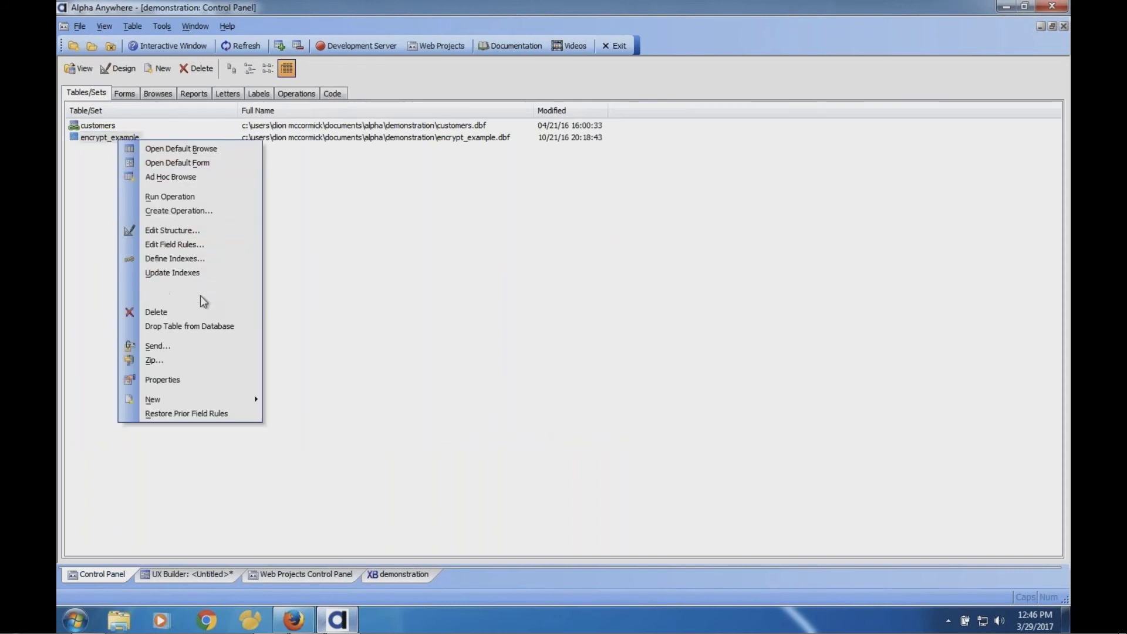
pyautogui.moveTo(200, 295)
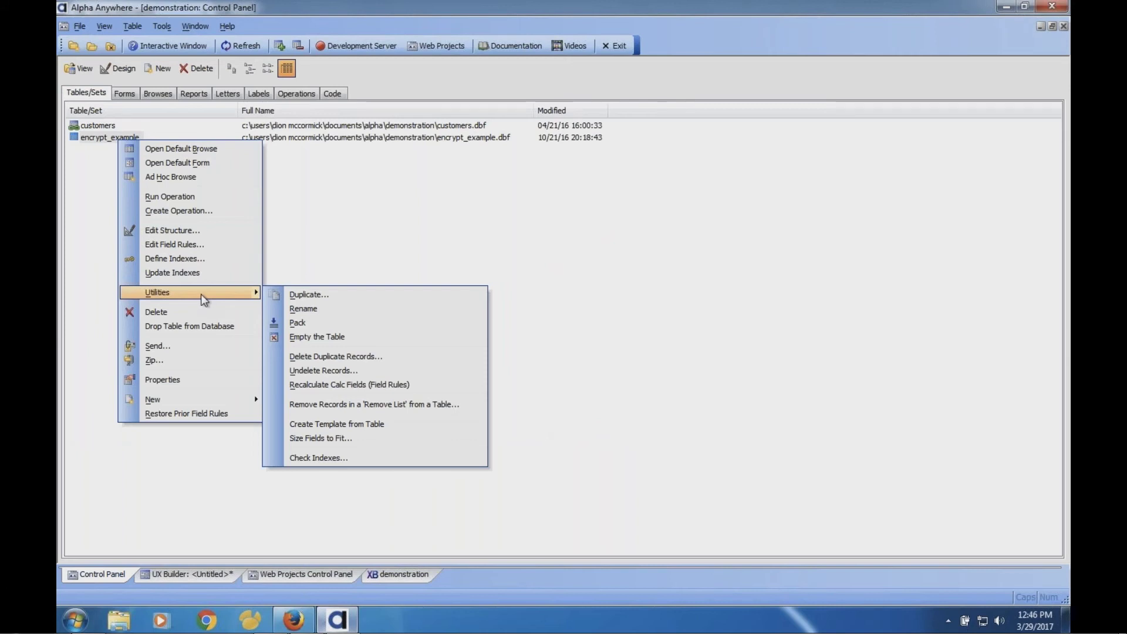
pyautogui.click(194, 212)
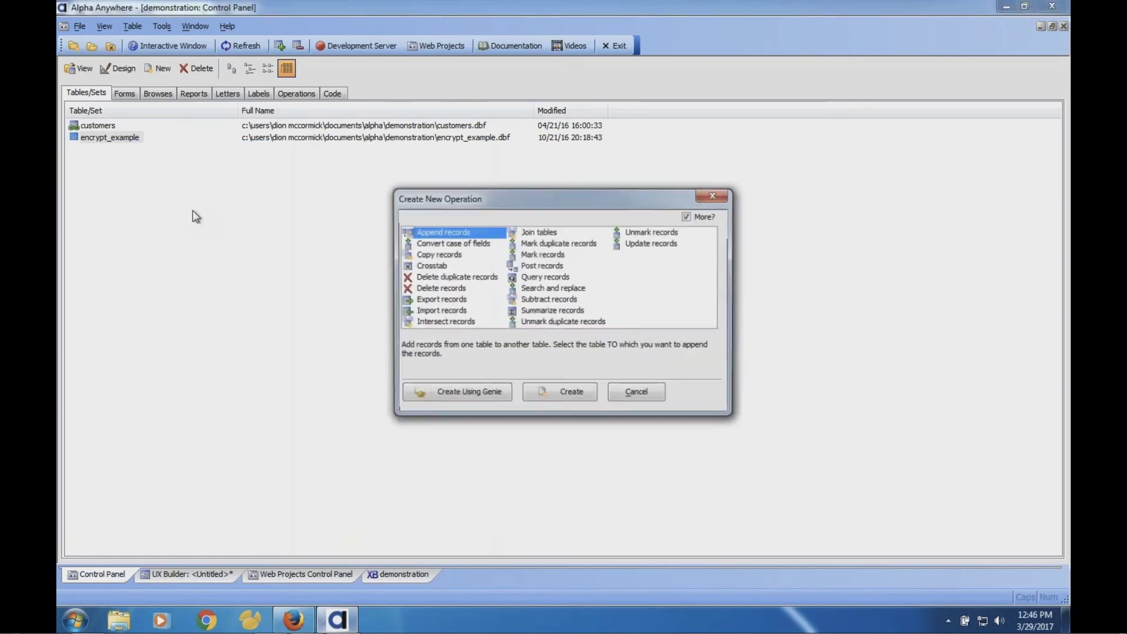
pyautogui.click(450, 312)
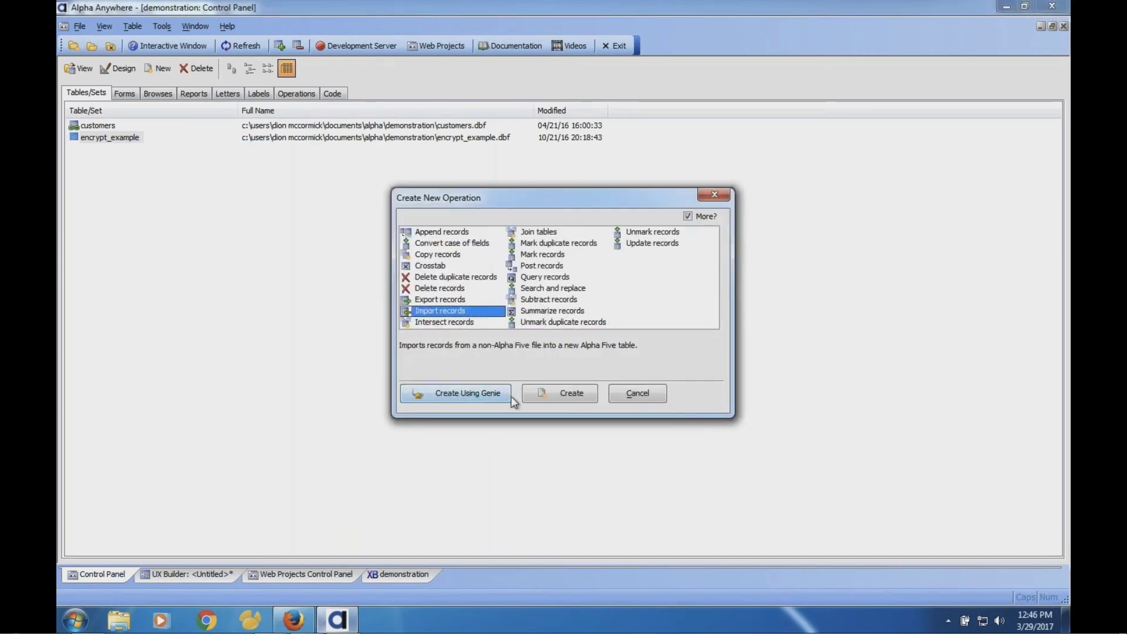
pyautogui.click(491, 397)
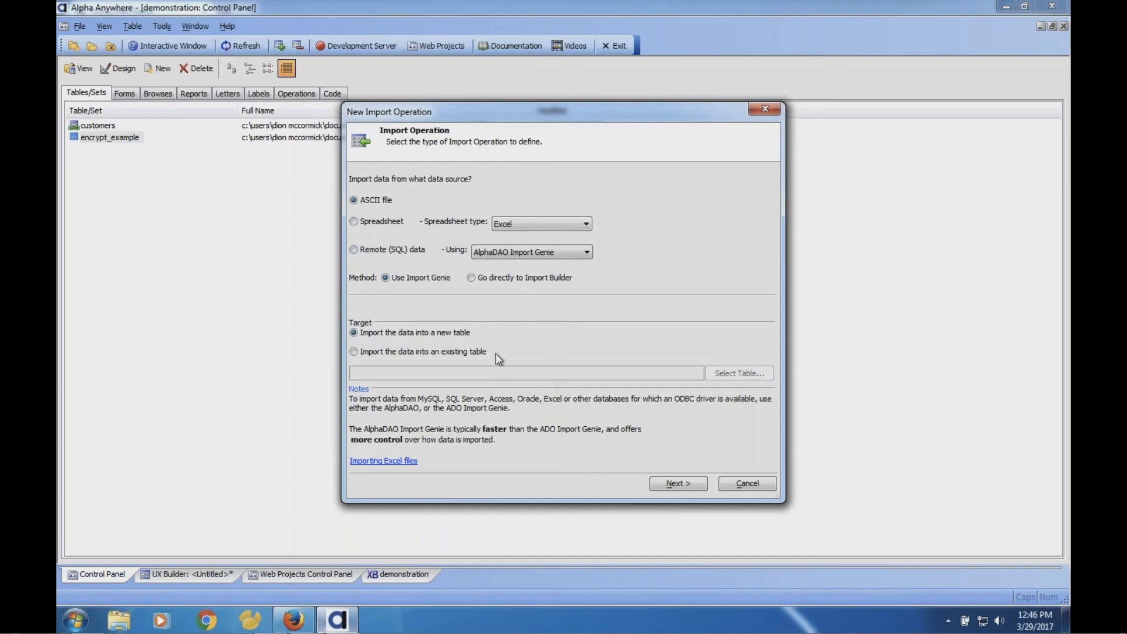
pyautogui.click(734, 485)
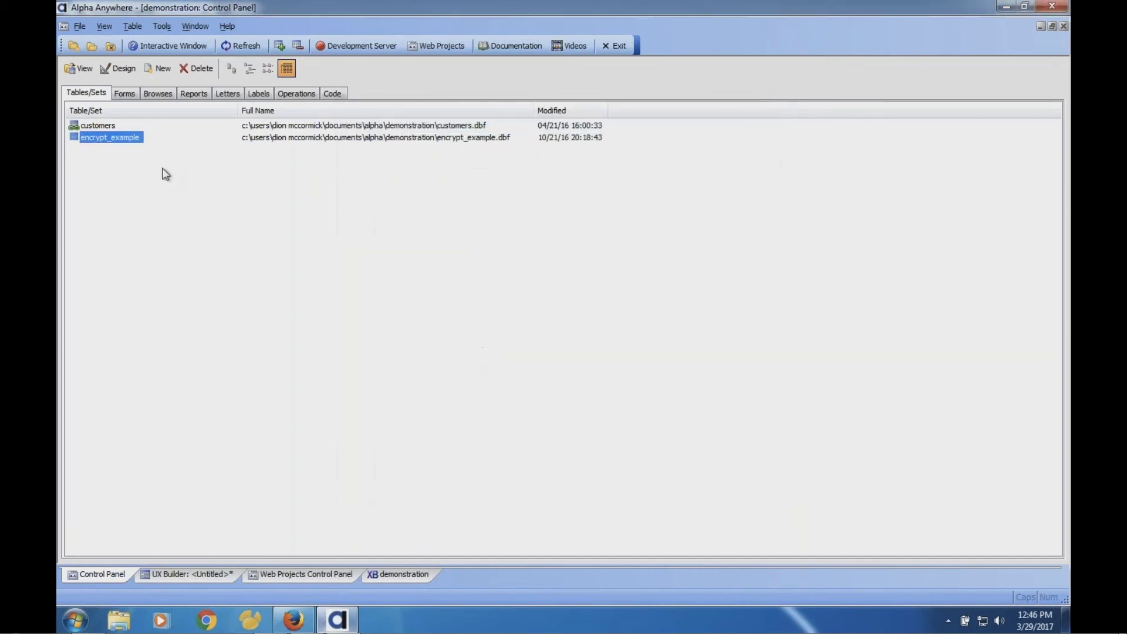
# - Start a genie-based export operation for the encrypt_example table, choosing Remote database using AlphaDAO as the destination
pyautogui.rightClick(115, 140)
pyautogui.moveTo(247, 293)
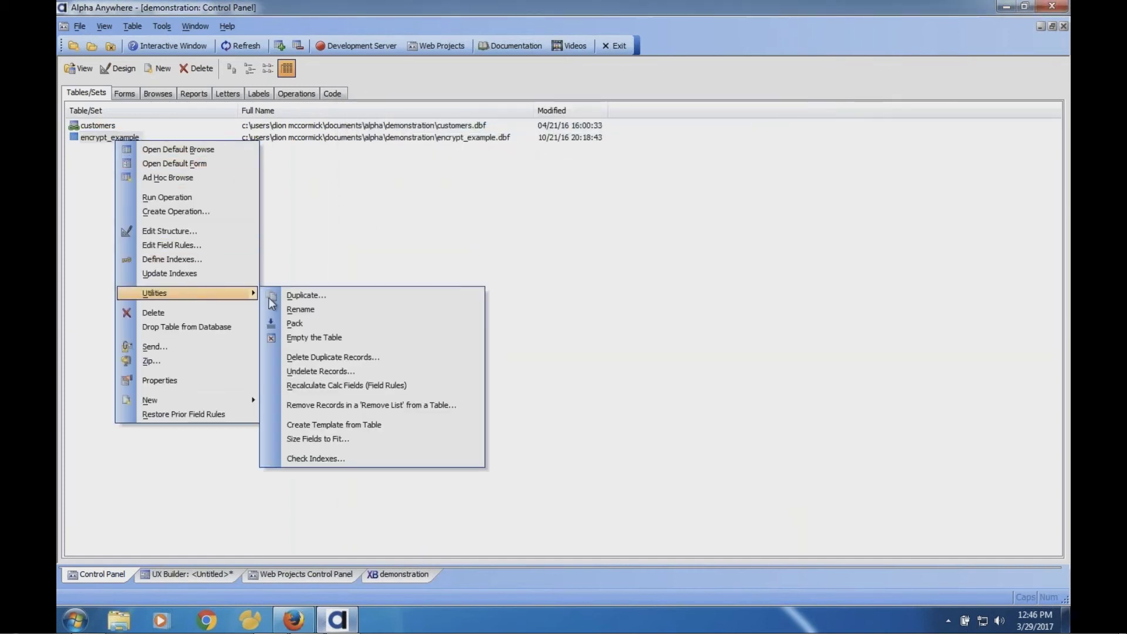
pyautogui.click(189, 211)
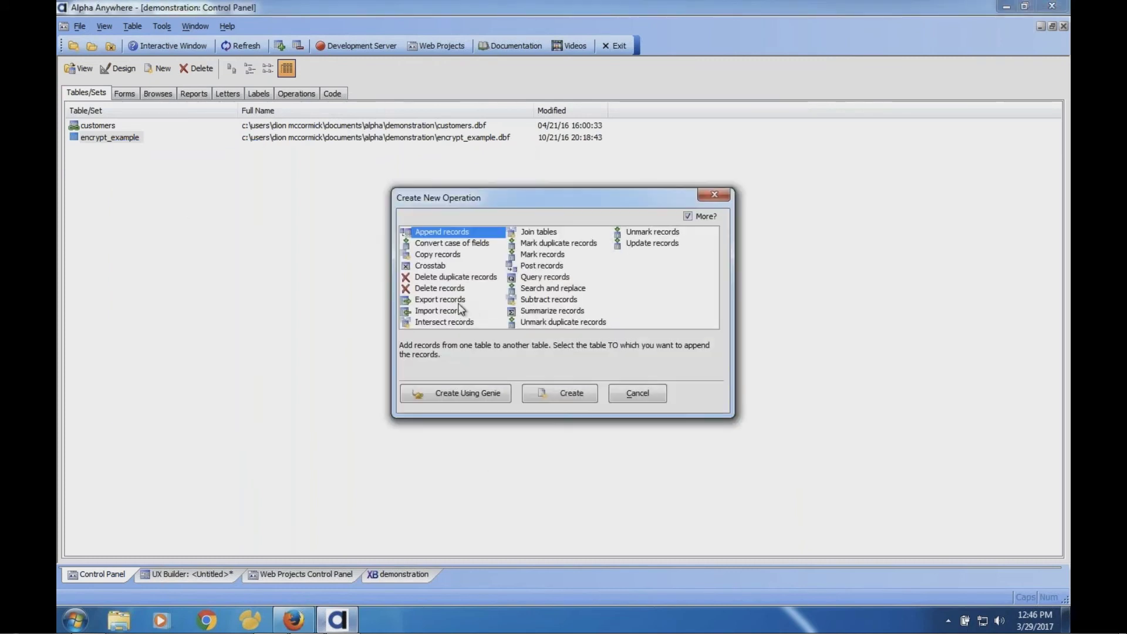
pyautogui.click(449, 300)
pyautogui.click(470, 393)
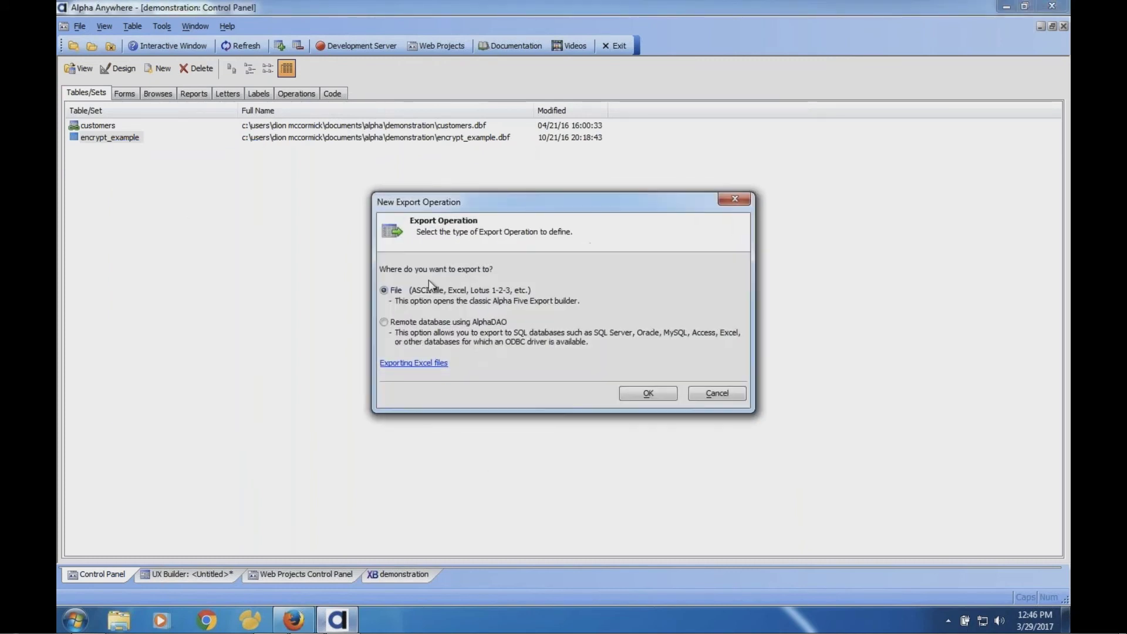
pyautogui.click(486, 323)
# - Look over the Flying Start Genie toolbar documentation in Firefox and cancel the pending export operation in Alpha Anywhere
pyautogui.click(294, 621)
pyautogui.scroll(-5, 228, 315)
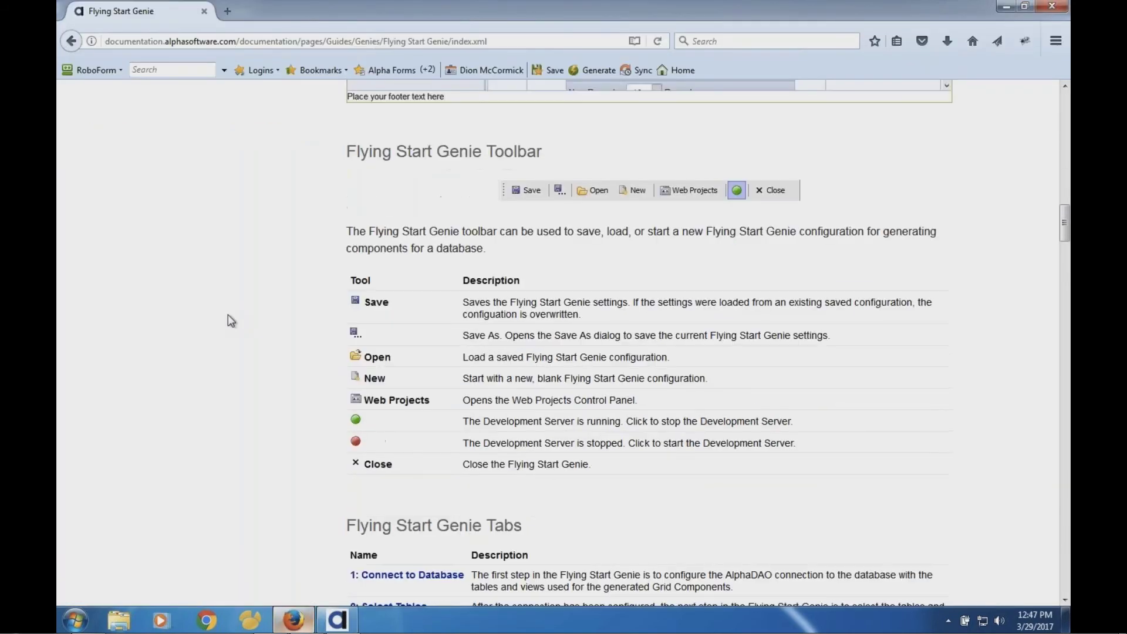
pyautogui.scroll(5, 228, 315)
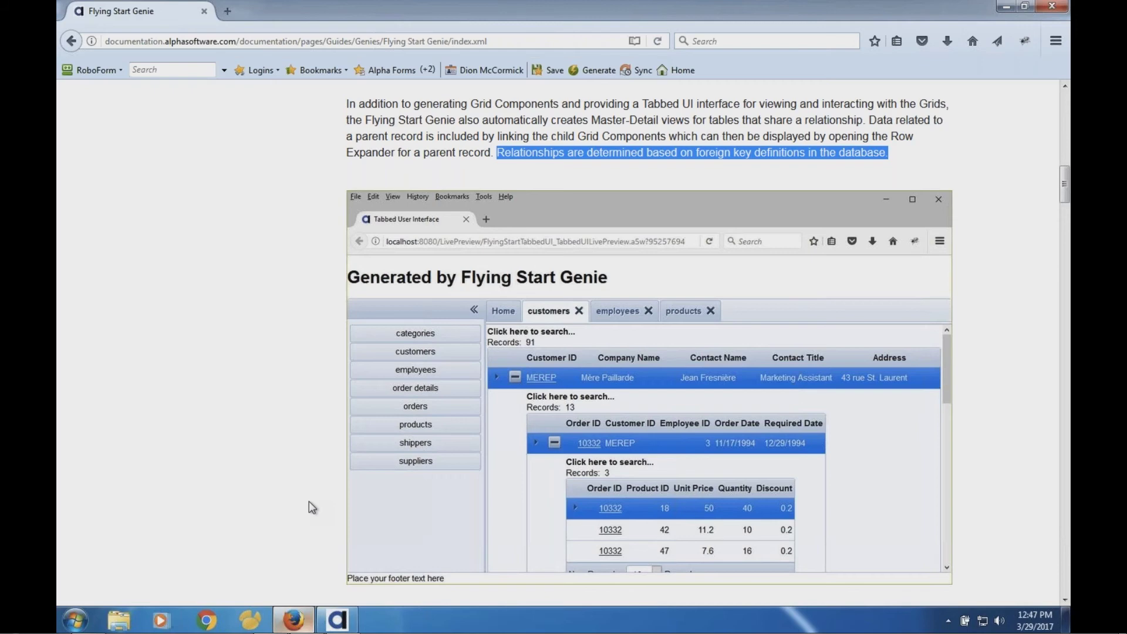
pyautogui.click(337, 608)
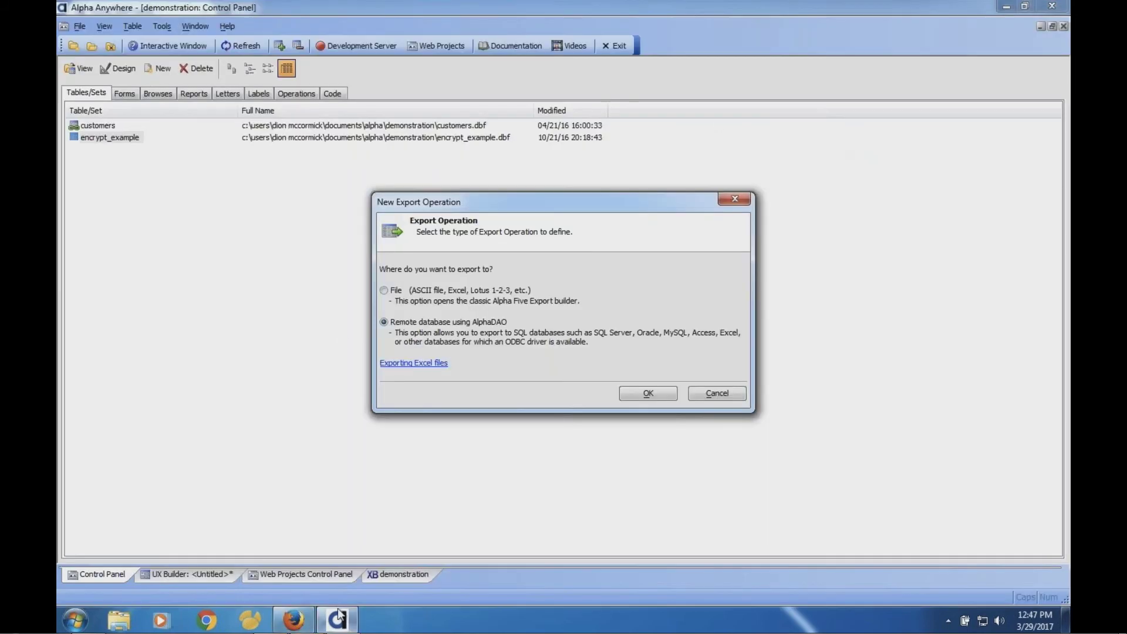
pyautogui.click(728, 395)
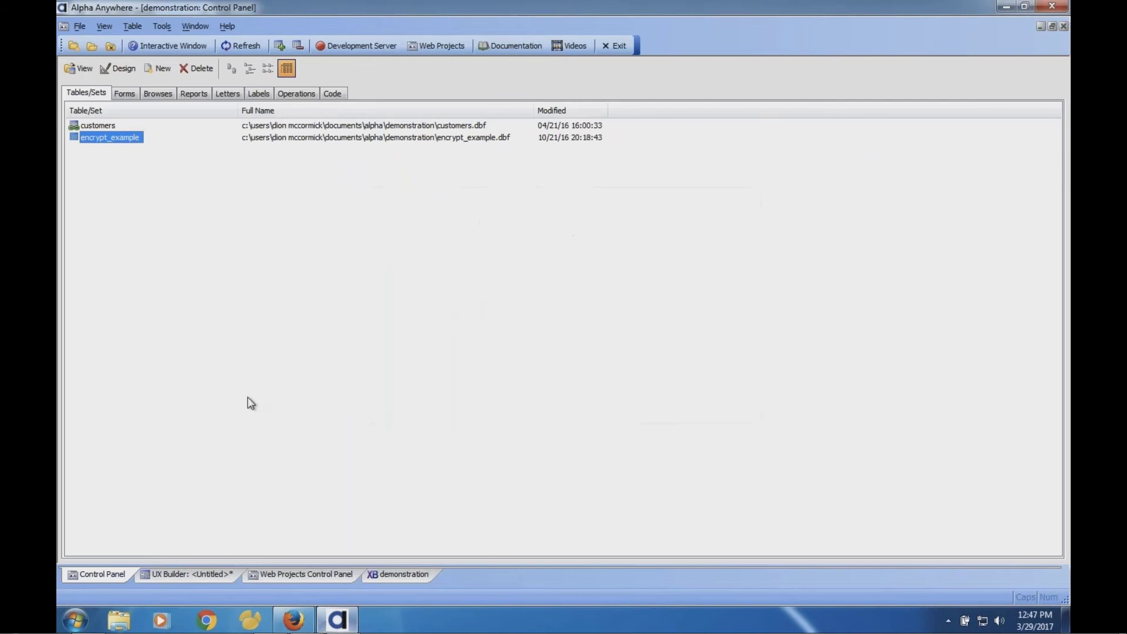
# - Add a button control to the untitled UX component
pyautogui.click(224, 573)
pyautogui.click(114, 146)
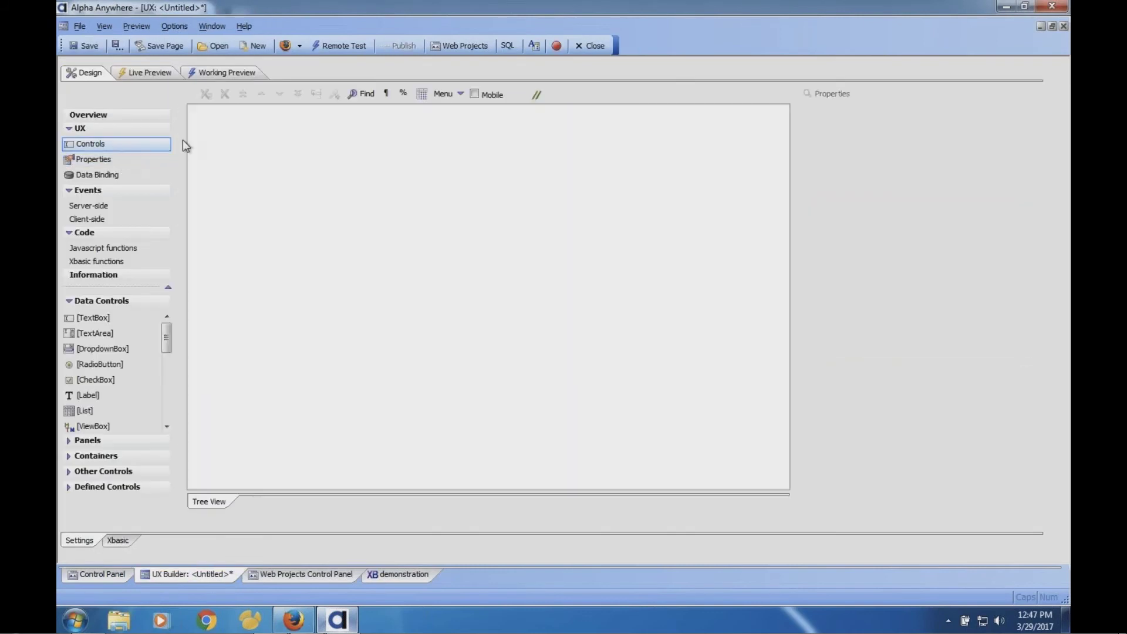
pyautogui.click(104, 471)
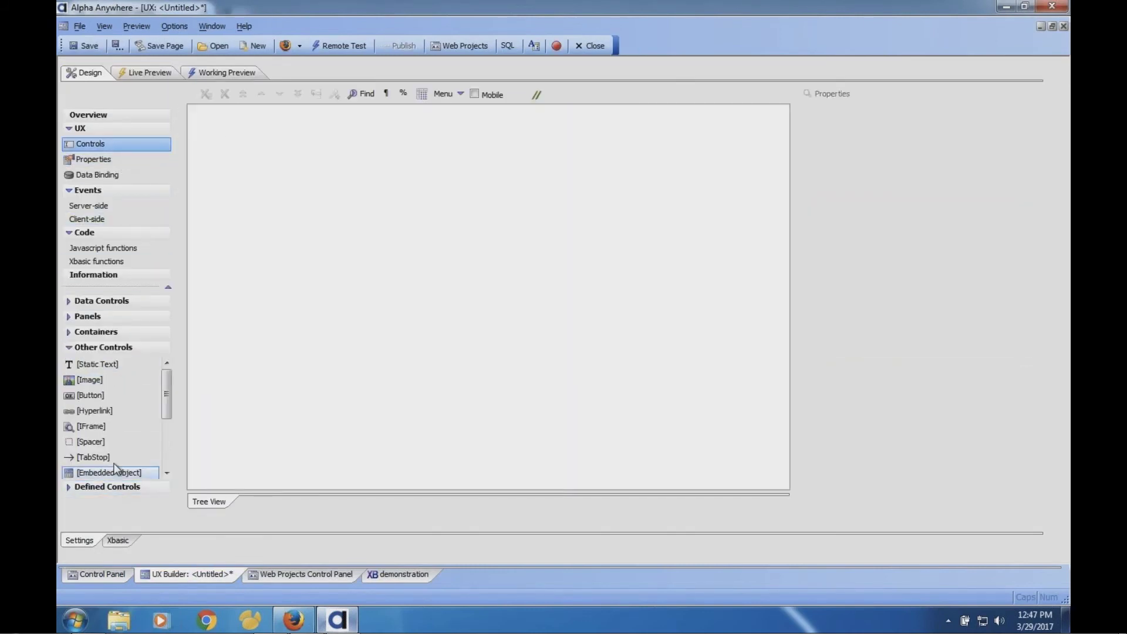
pyautogui.click(108, 396)
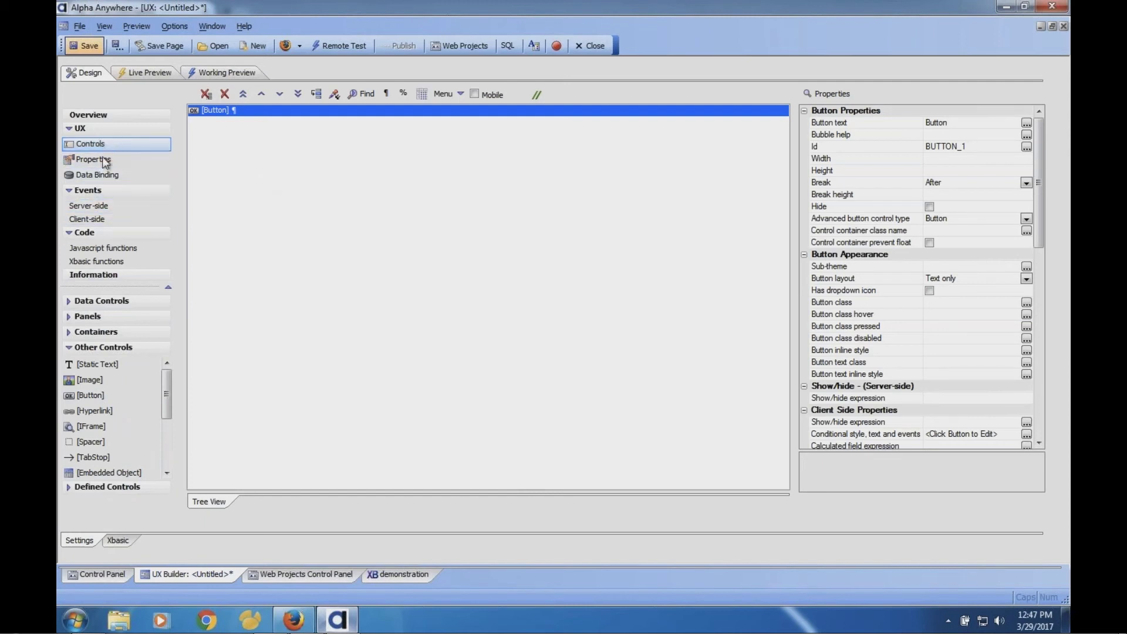
pyautogui.click(101, 301)
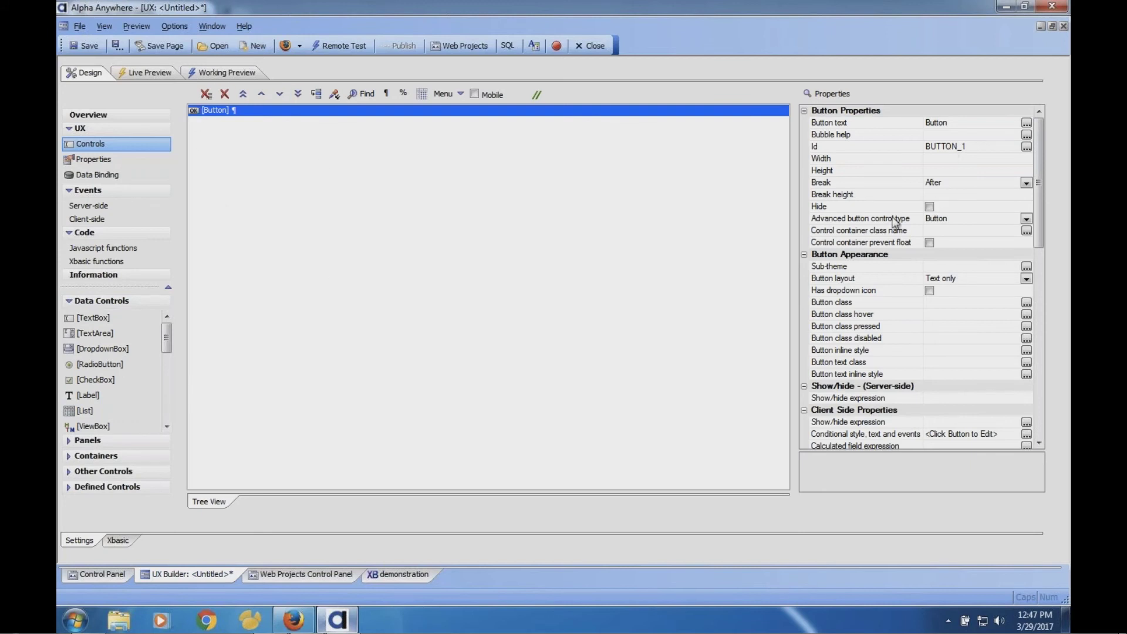
# - Open the button's click event, look at its text mode editor and return to Action Javascript mode
pyautogui.doubleClick(209, 119)
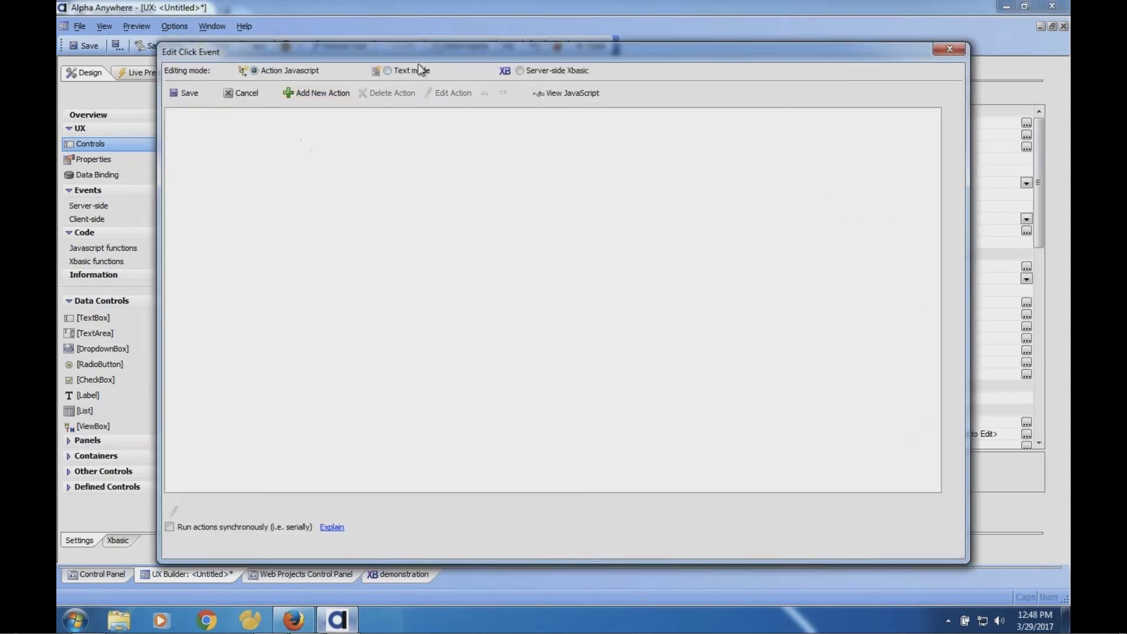
pyautogui.click(409, 71)
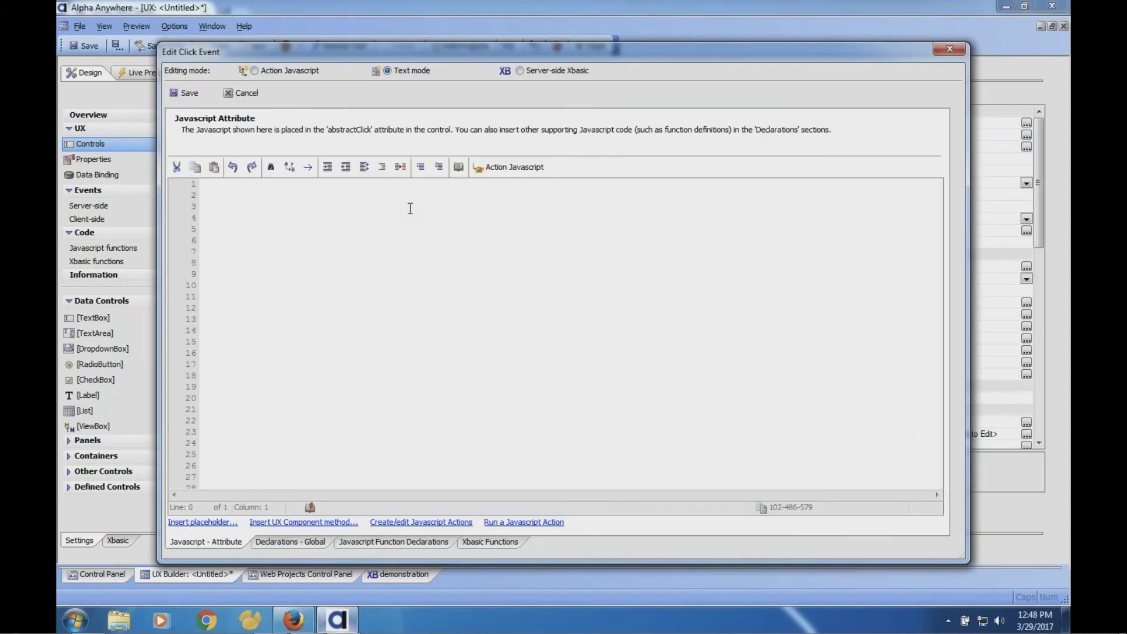
pyautogui.press('BackSpace')
pyautogui.click(286, 71)
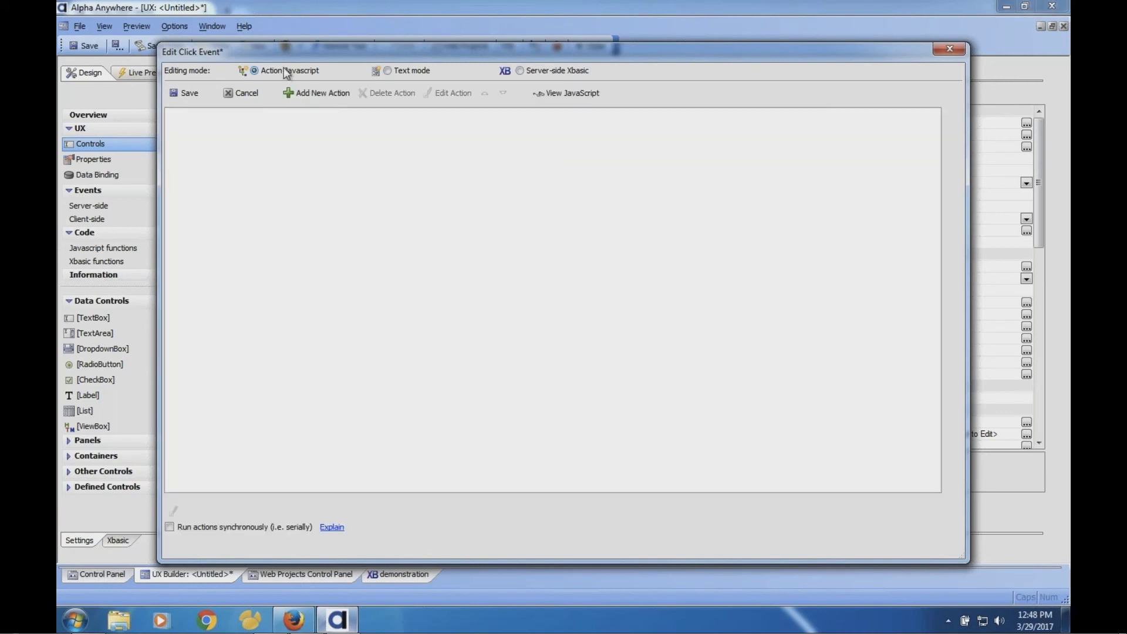
# - Add a new action to the click event, filtering the actions by "geo" and choosing Geolocation Functions
pyautogui.click(317, 95)
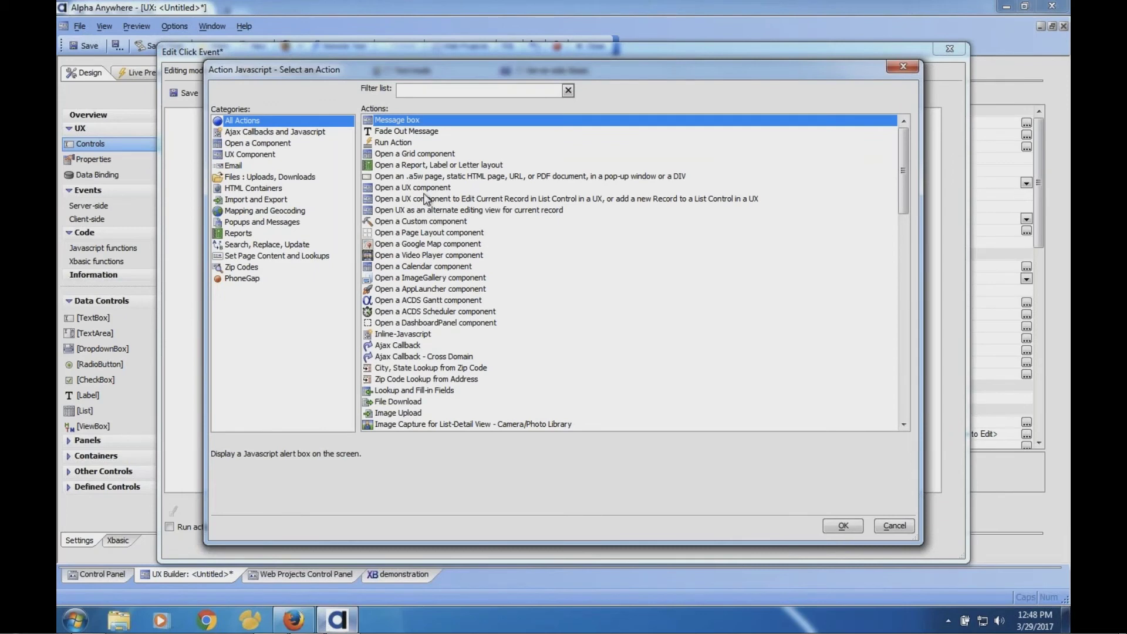
pyautogui.write('geo')
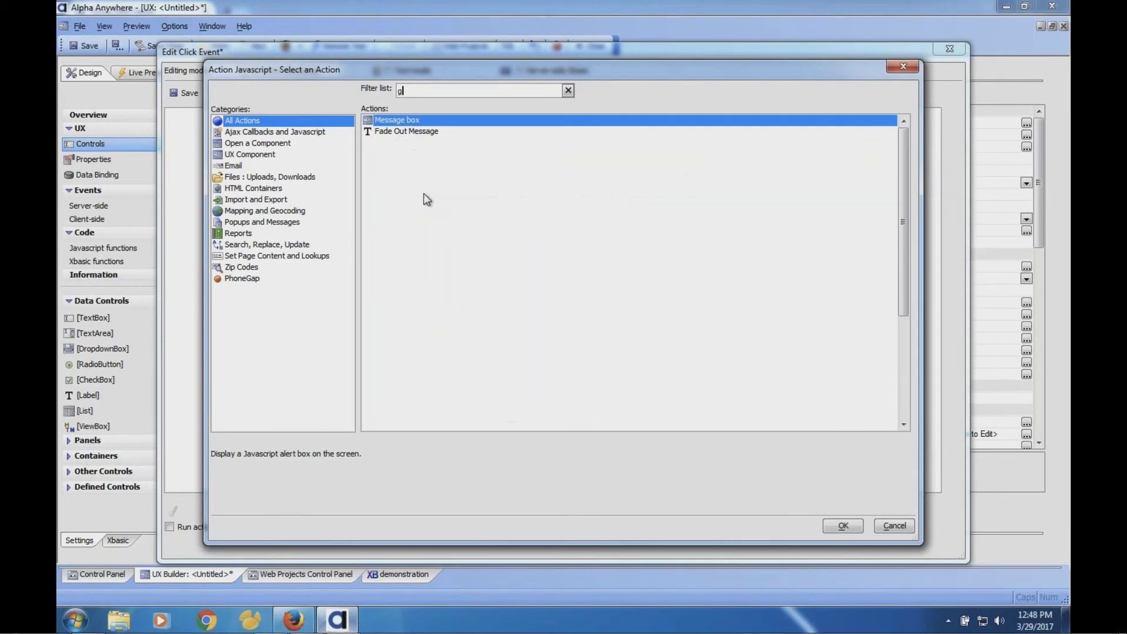
pyautogui.click(418, 132)
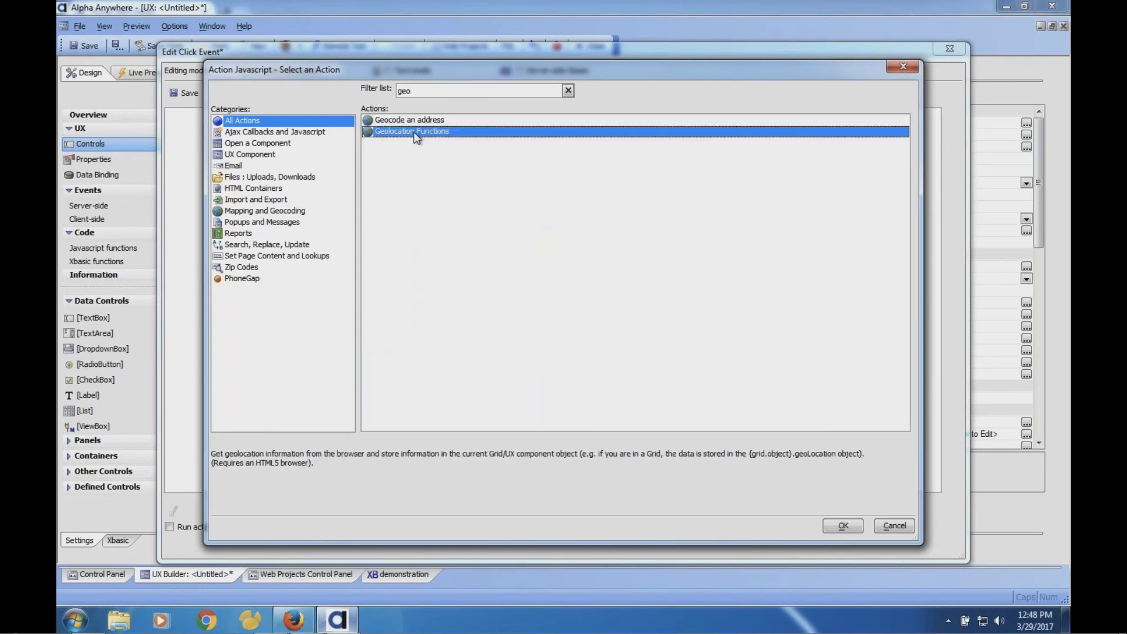
pyautogui.click(420, 122)
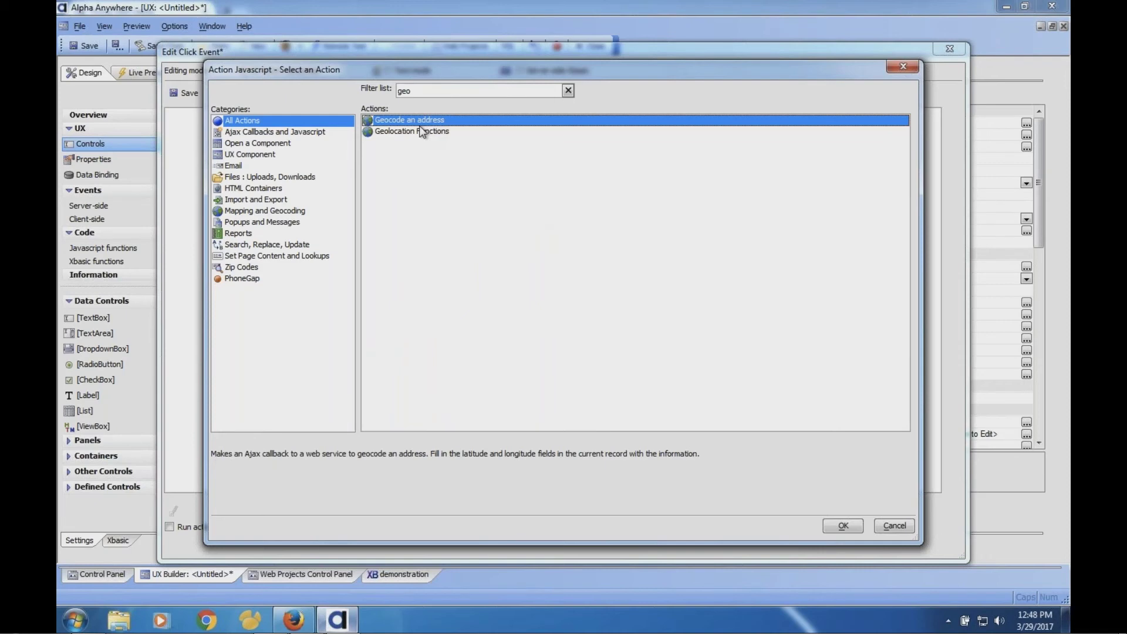
pyautogui.doubleClick(418, 130)
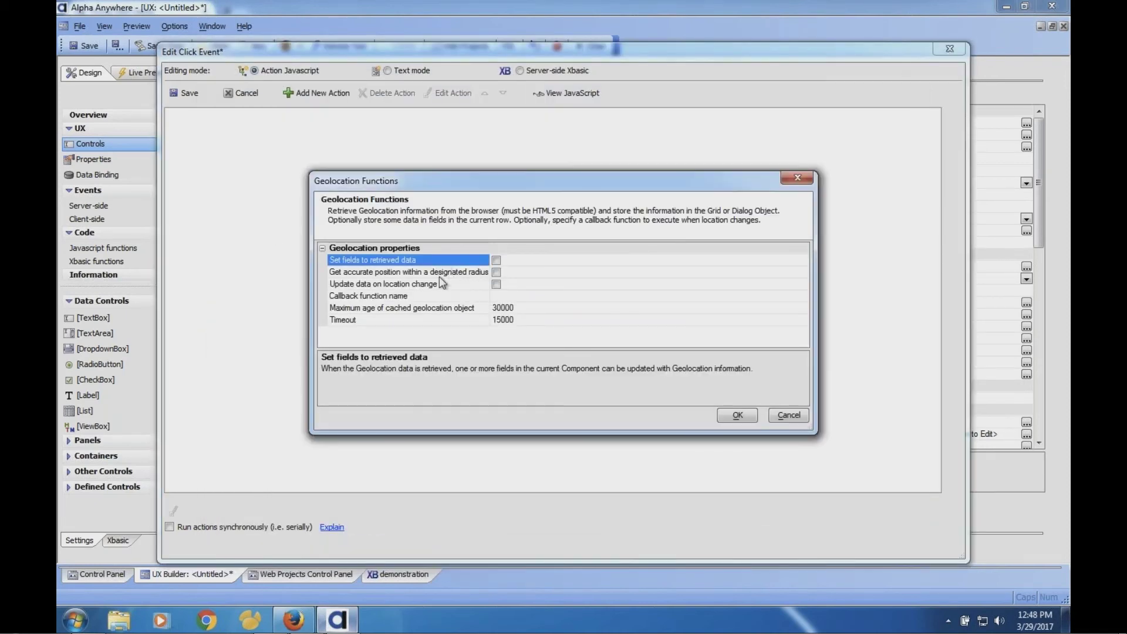
# - Enable Set fields to retrieved data in the geolocation properties
pyautogui.click(441, 273)
pyautogui.click(418, 260)
pyautogui.click(496, 260)
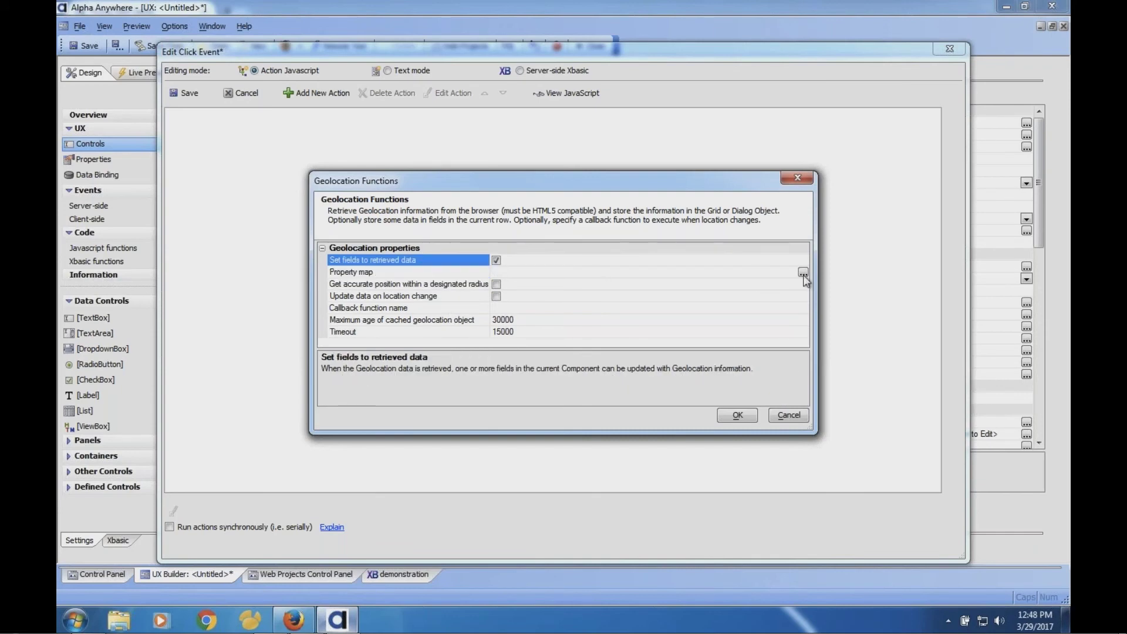
# - Open the geolocation property map and look through the mappable values, including accuracy, heading, latitude, longitude, speed and timestamp
pyautogui.click(803, 272)
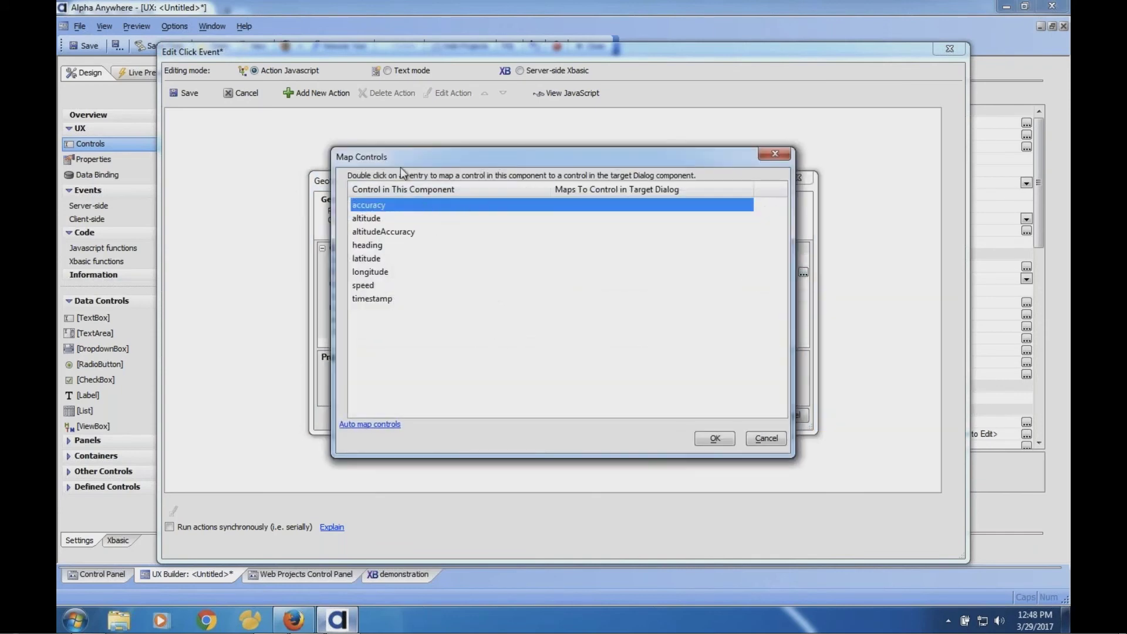
pyautogui.moveTo(405, 157); pyautogui.dragTo(556, 134)
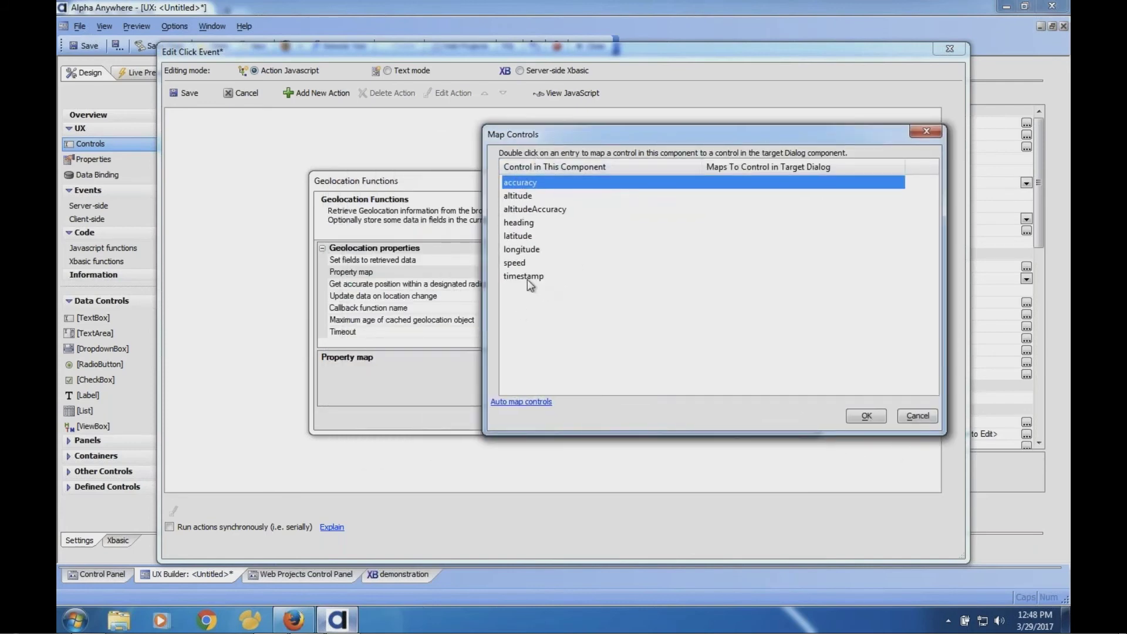
pyautogui.click(523, 262)
pyautogui.click(520, 250)
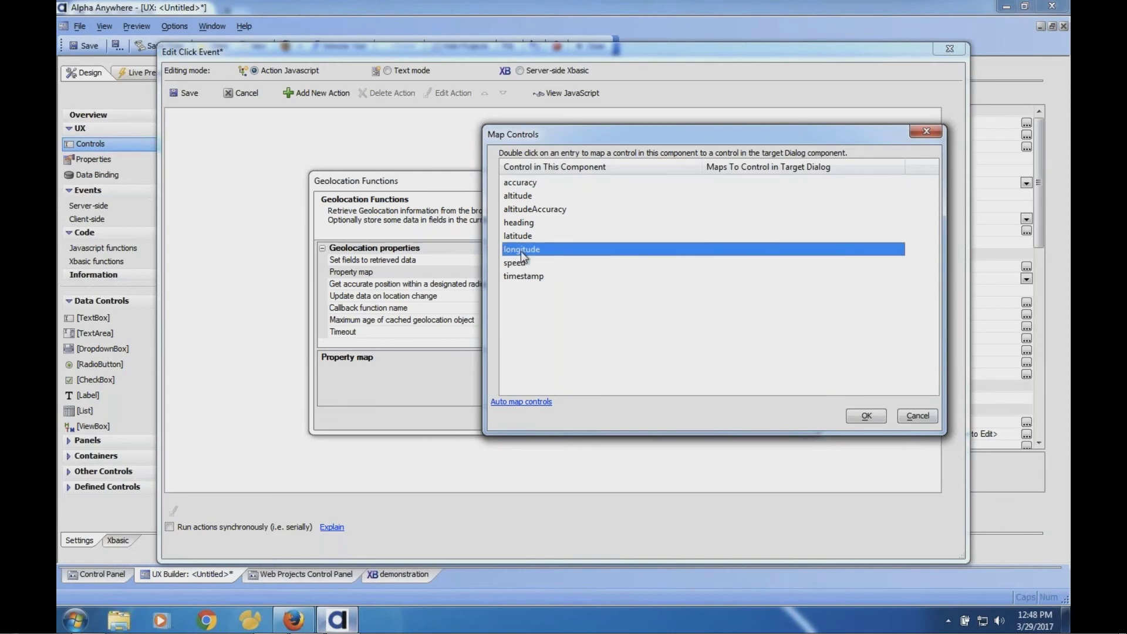
pyautogui.click(525, 275)
pyautogui.click(521, 265)
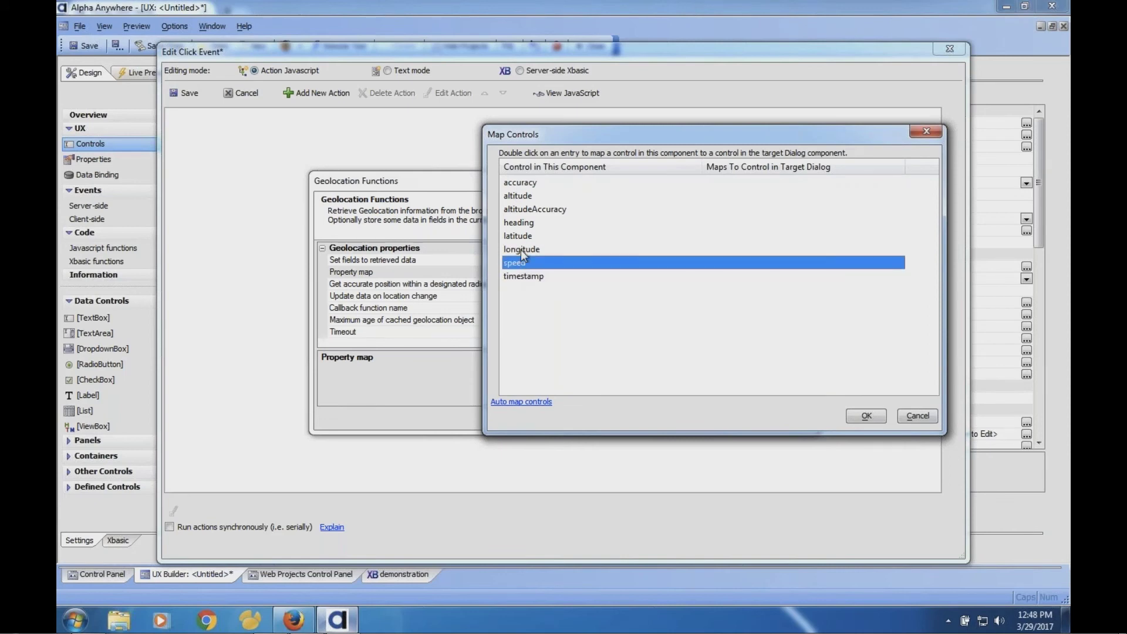
pyautogui.click(520, 249)
pyautogui.click(520, 236)
pyautogui.click(523, 223)
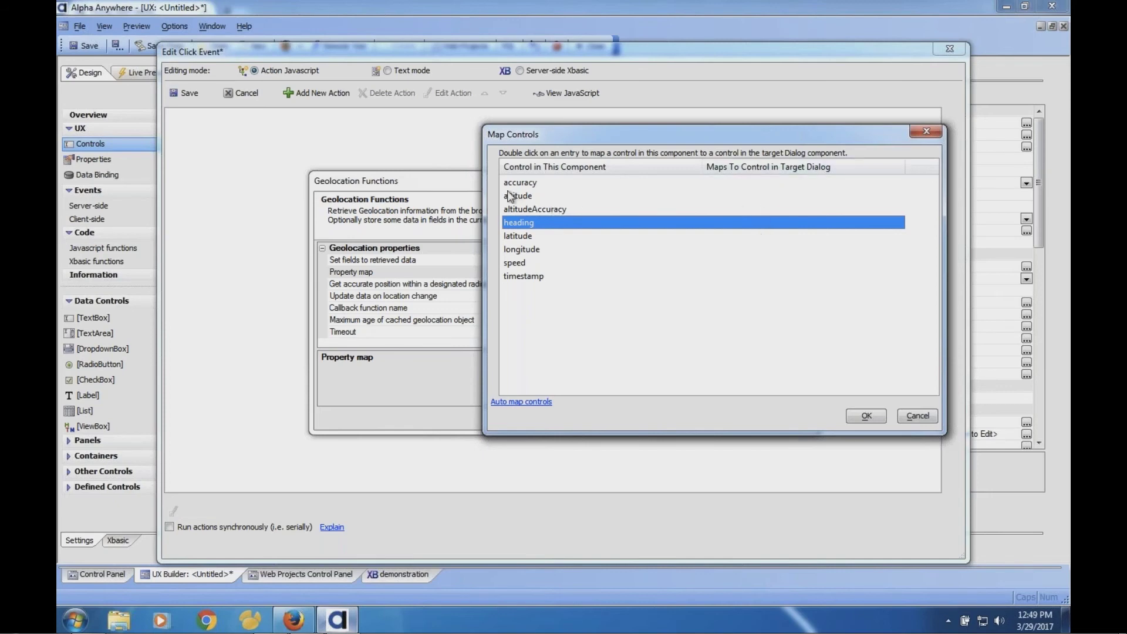
pyautogui.click(528, 185)
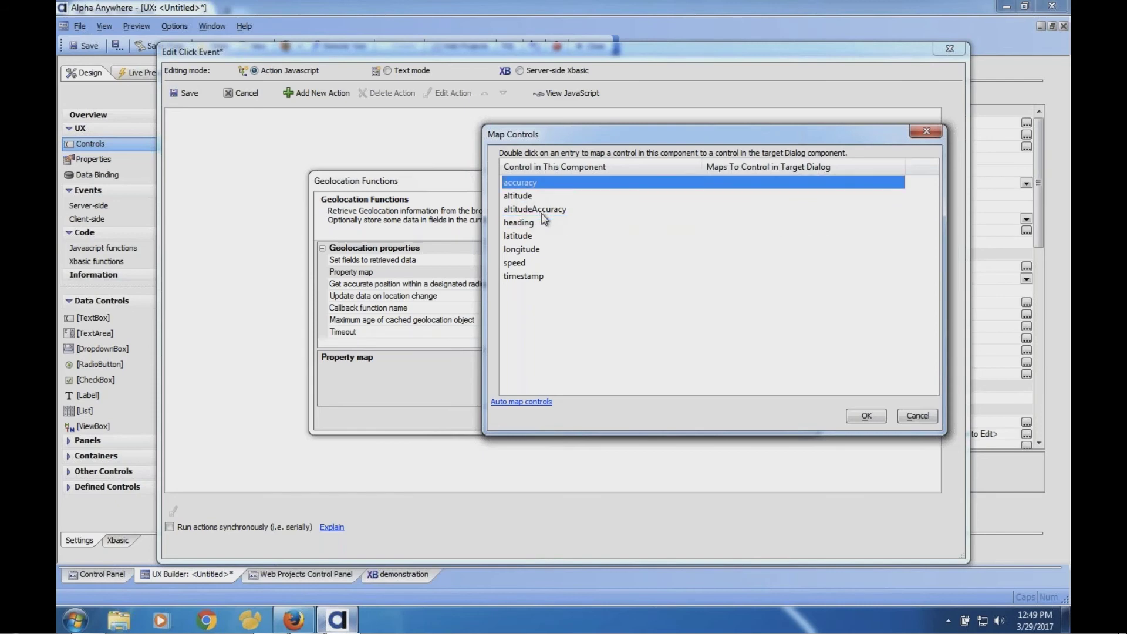
pyautogui.click(537, 223)
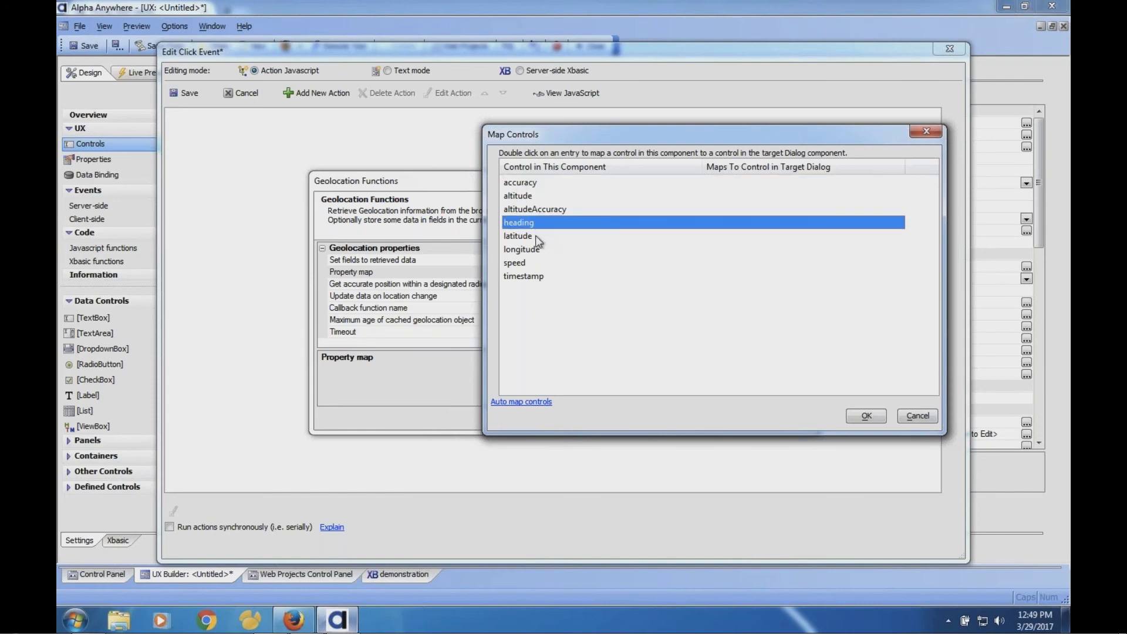
pyautogui.click(535, 233)
pyautogui.click(535, 227)
pyautogui.click(544, 251)
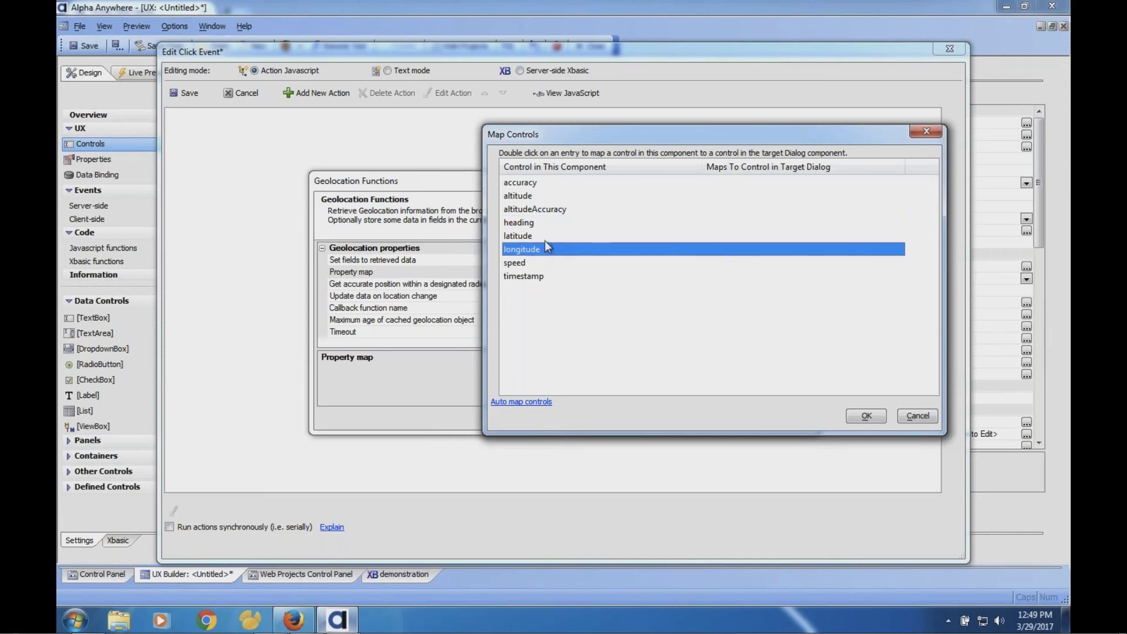
pyautogui.click(545, 240)
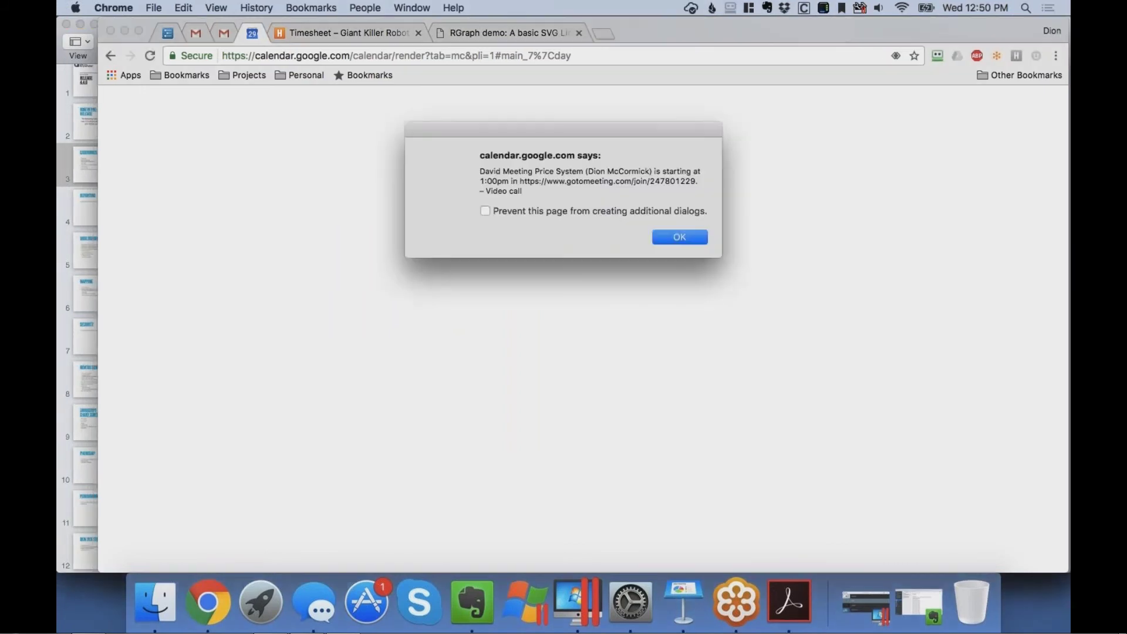
# - Leave the property mapping open and switch to Acrobat Reader to view the AlphaAnywhere4.4.0Release.pdf document
pyautogui.hotkey('ctrl', 'Right')
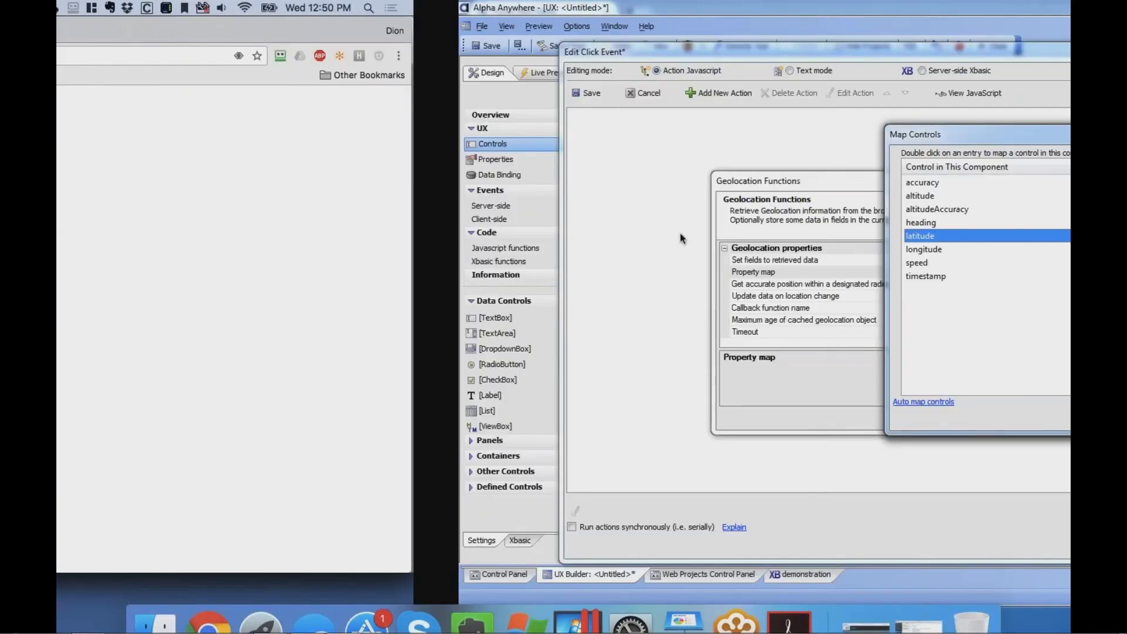
pyautogui.hotkey('ctrl', 'Left')
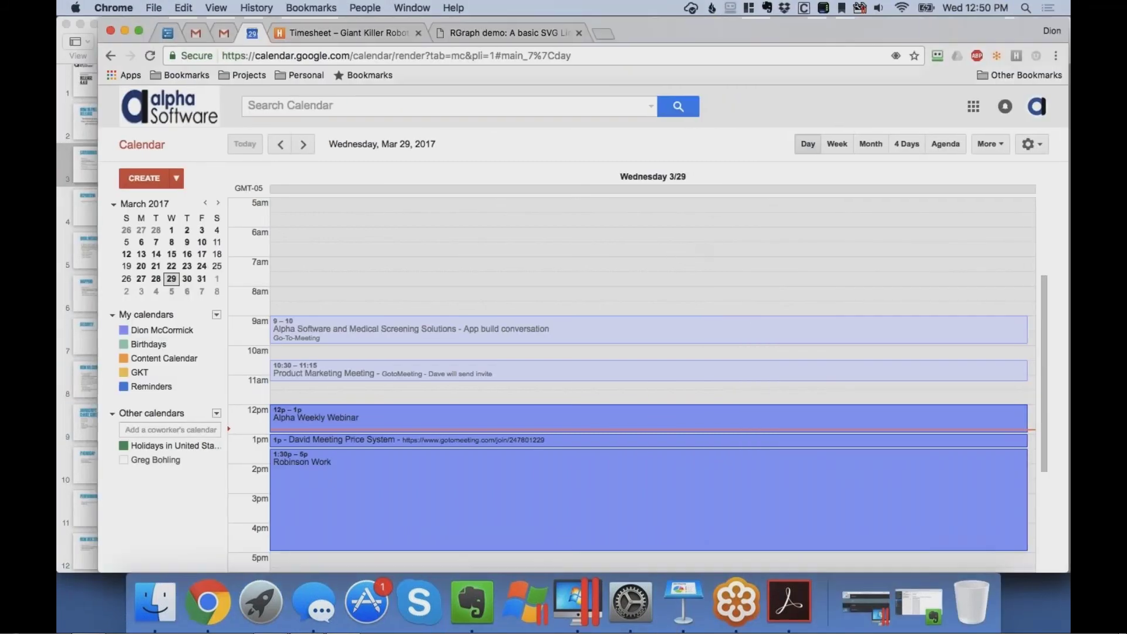
pyautogui.click(792, 606)
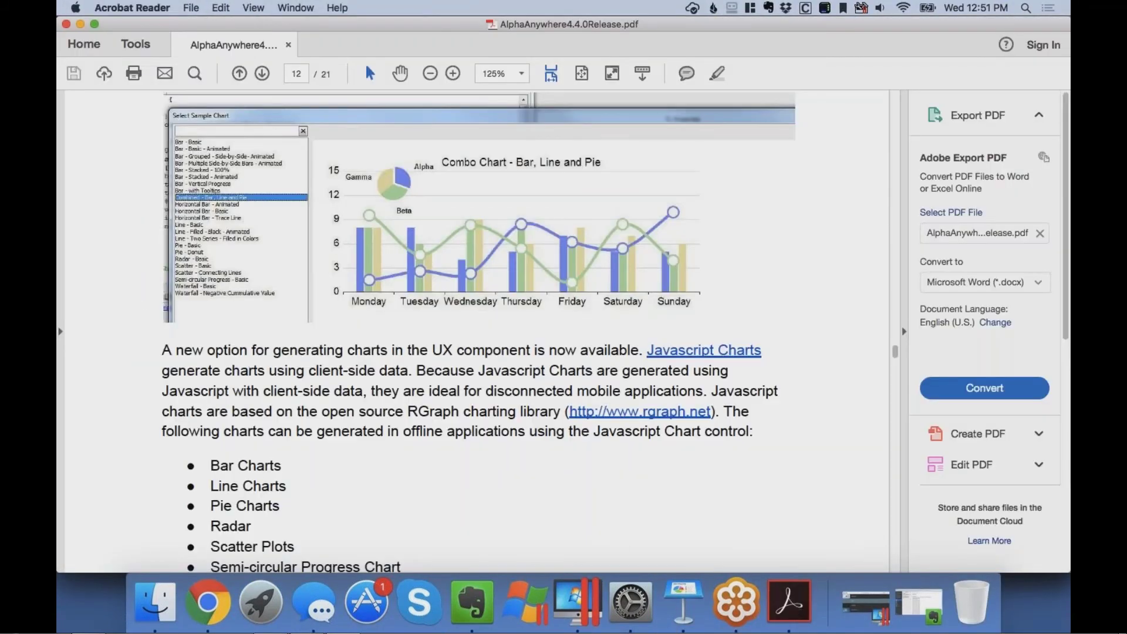